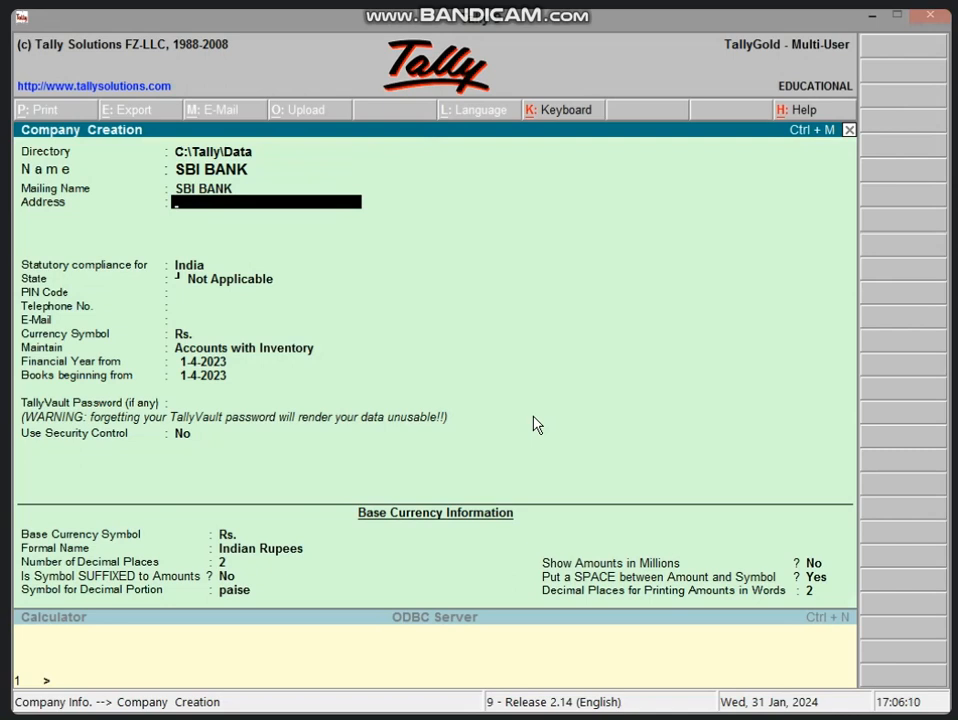
- Fill in SBI BANK's address, Madhya Pradesh state and PIN code, keeping Accounts with Inventory
text(VIDISHA)
key(Return)
key(Return)
key(Return)
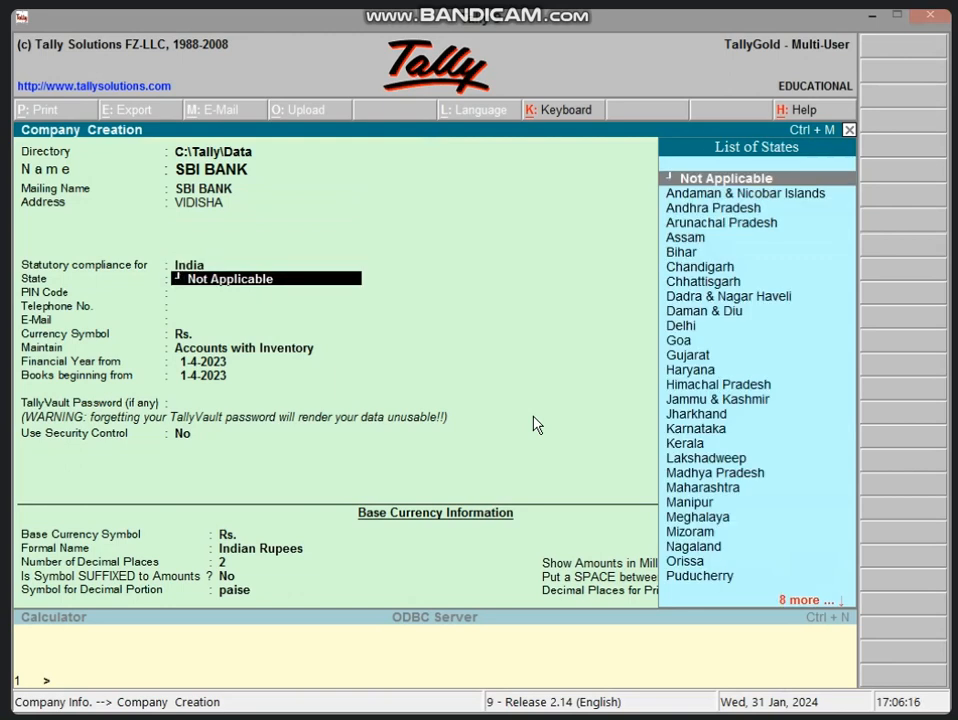
text(M)
key(Return)
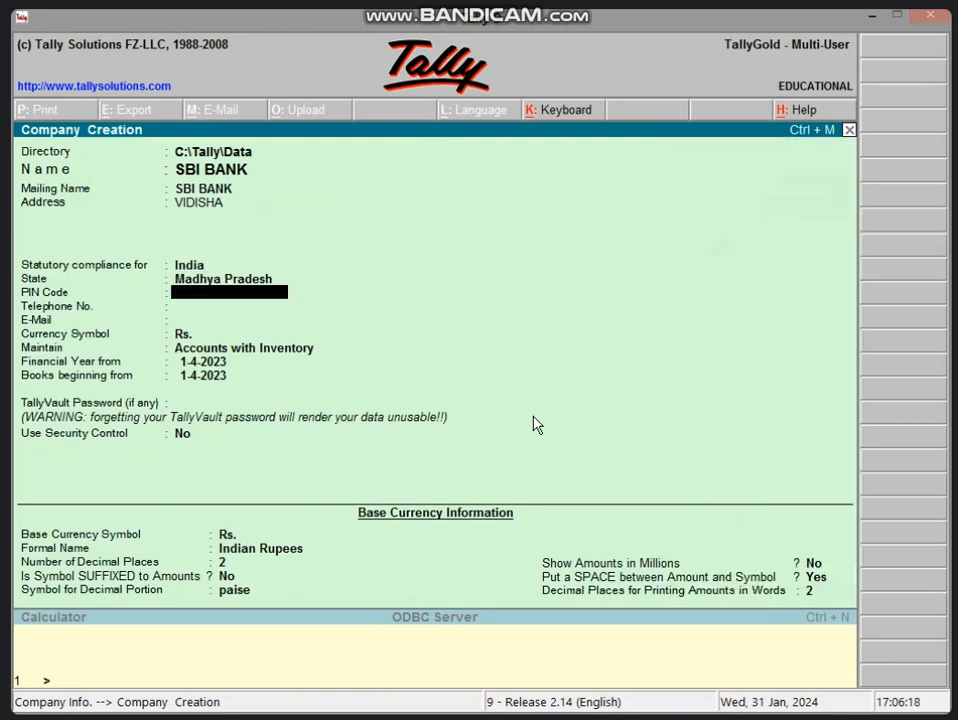
text(464400)
key(BackSpace)
key(BackSpace)
key(BackSpace)
text(001)
key(Return)
key(Return)
key(Return)
key(Return)
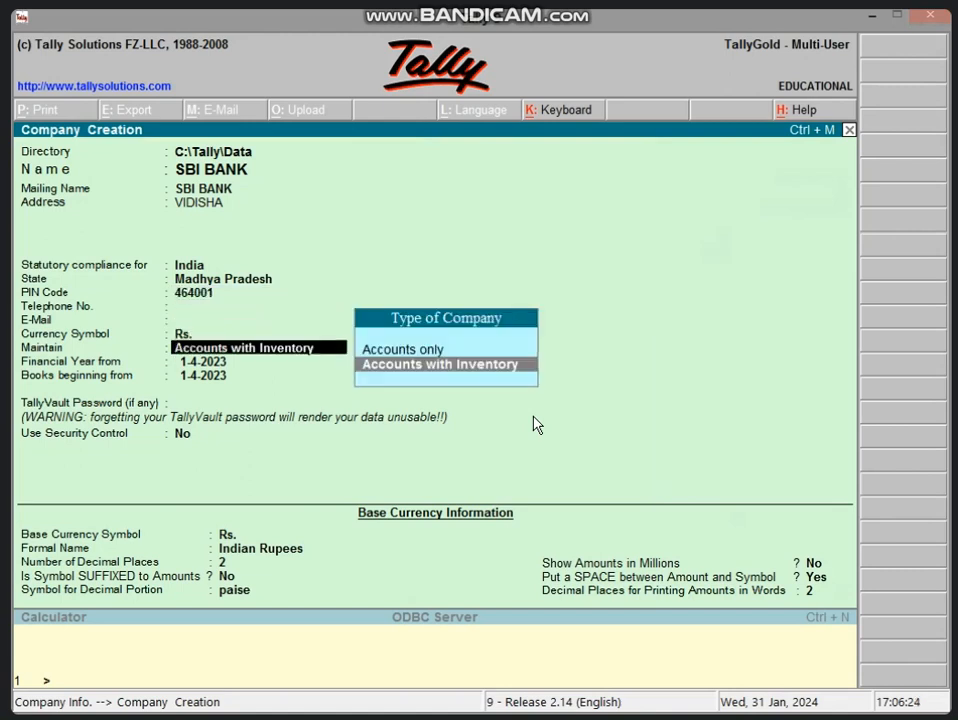
key(Up)
key(Return)
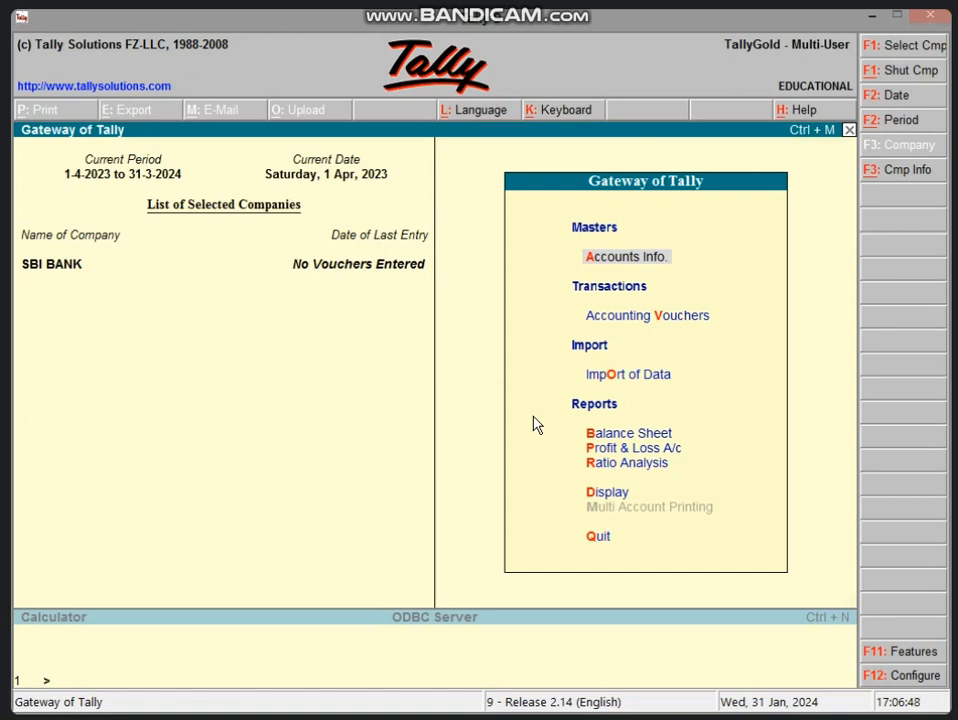
- Open a new Receipt voucher for SBI BANK dated 1-Apr-2023 and create a ledger for its To line
key(v)
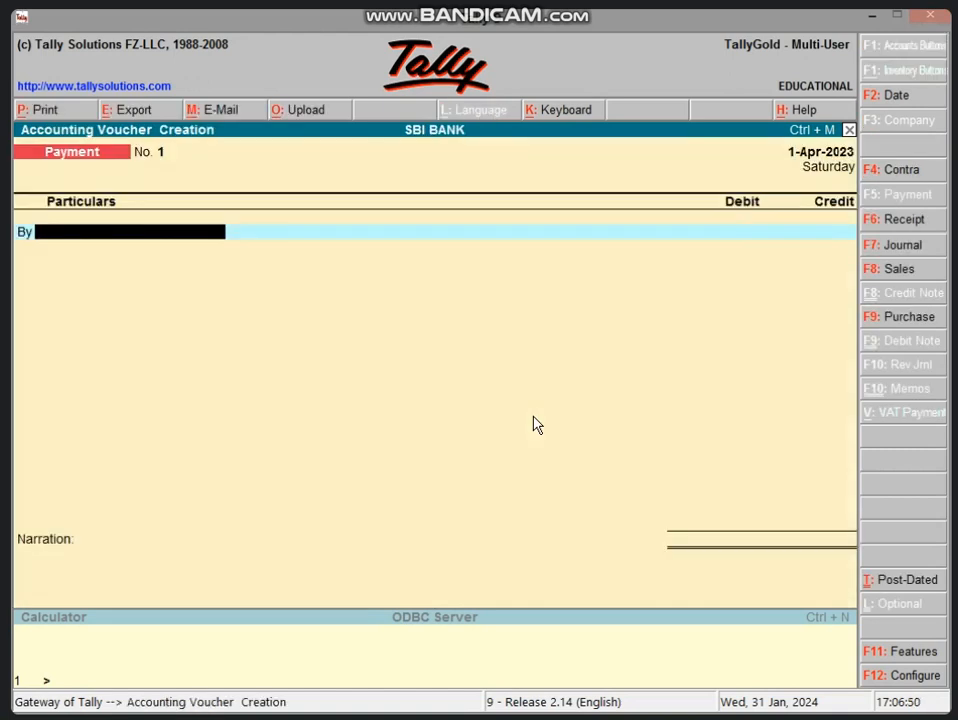
key(Escape)
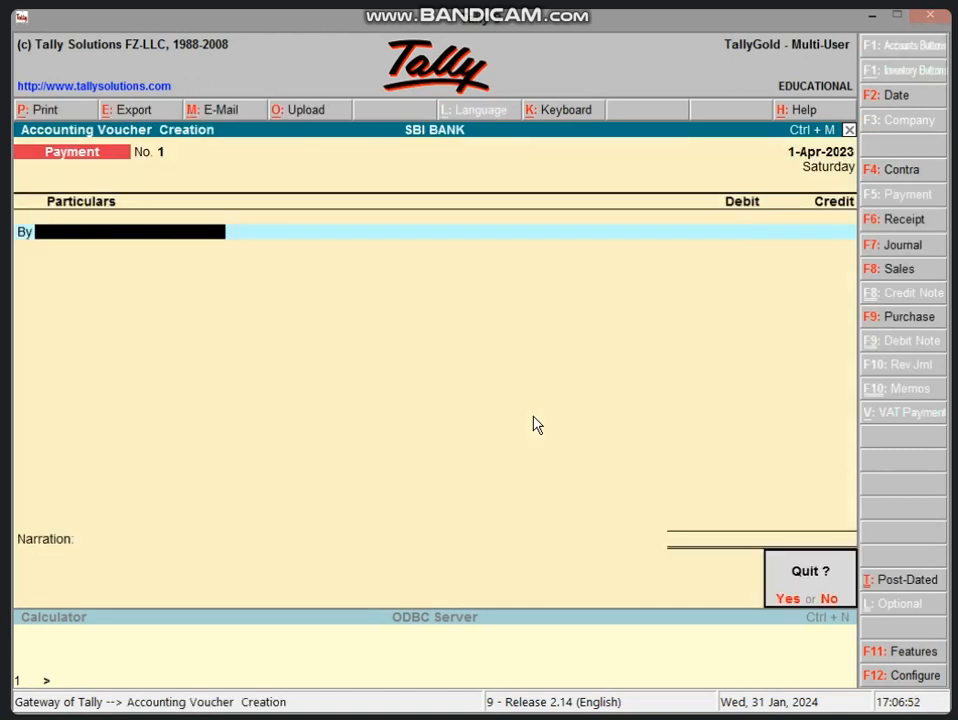
key(Return)
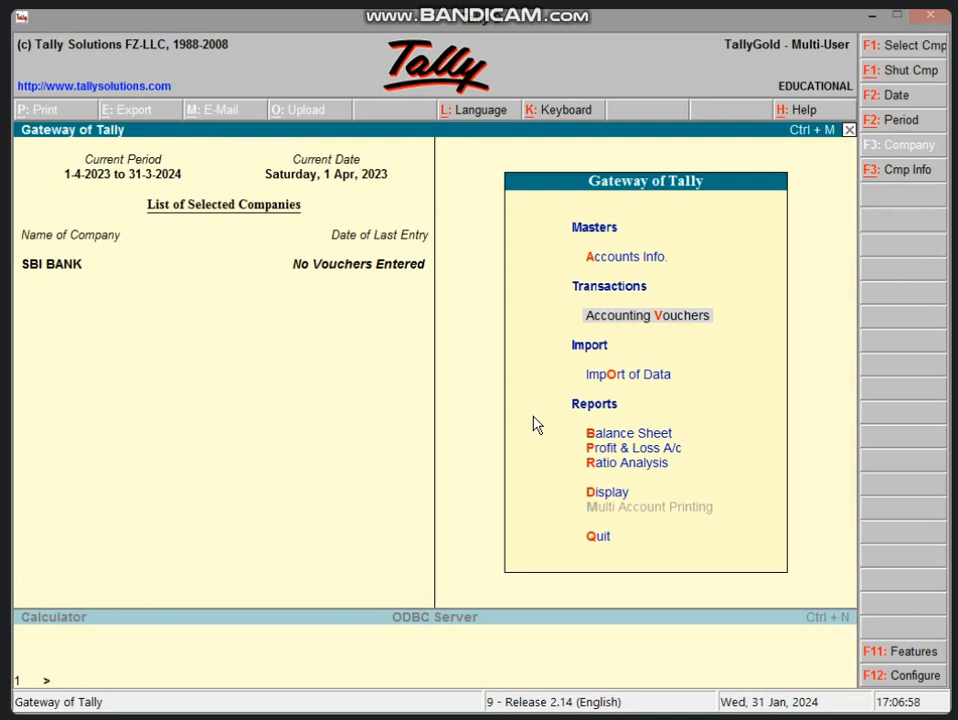
key(Return)
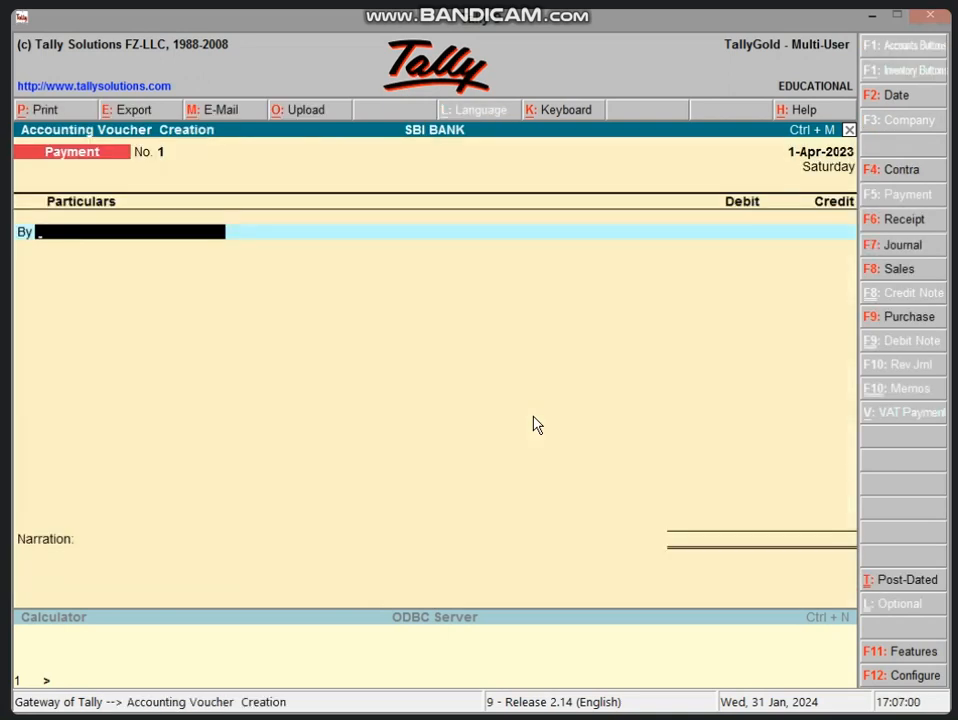
key(F6)
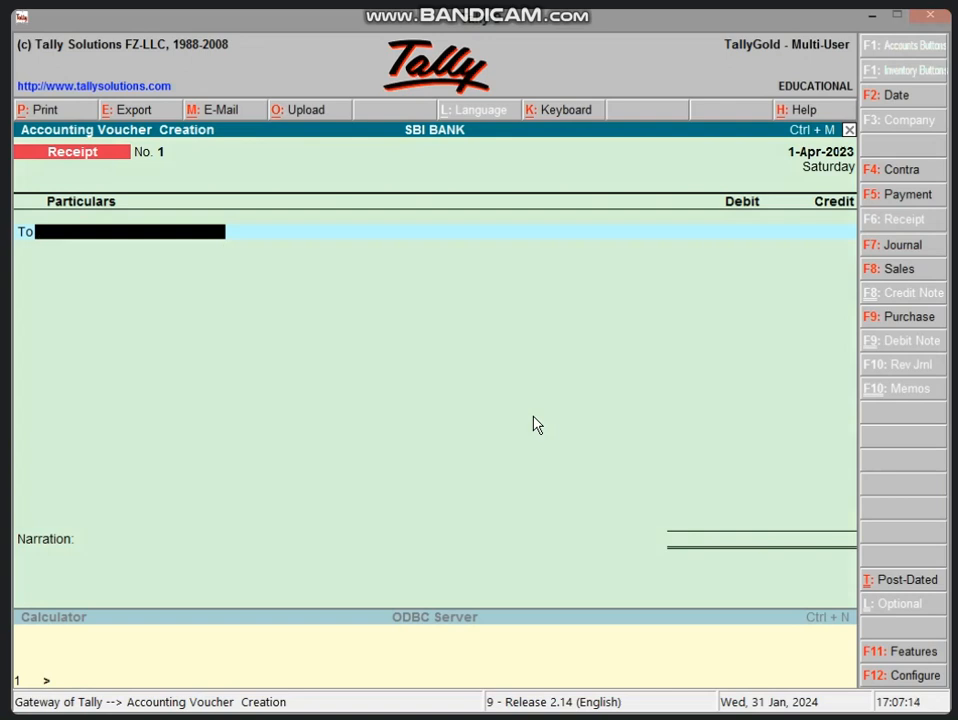
key(alt+c)
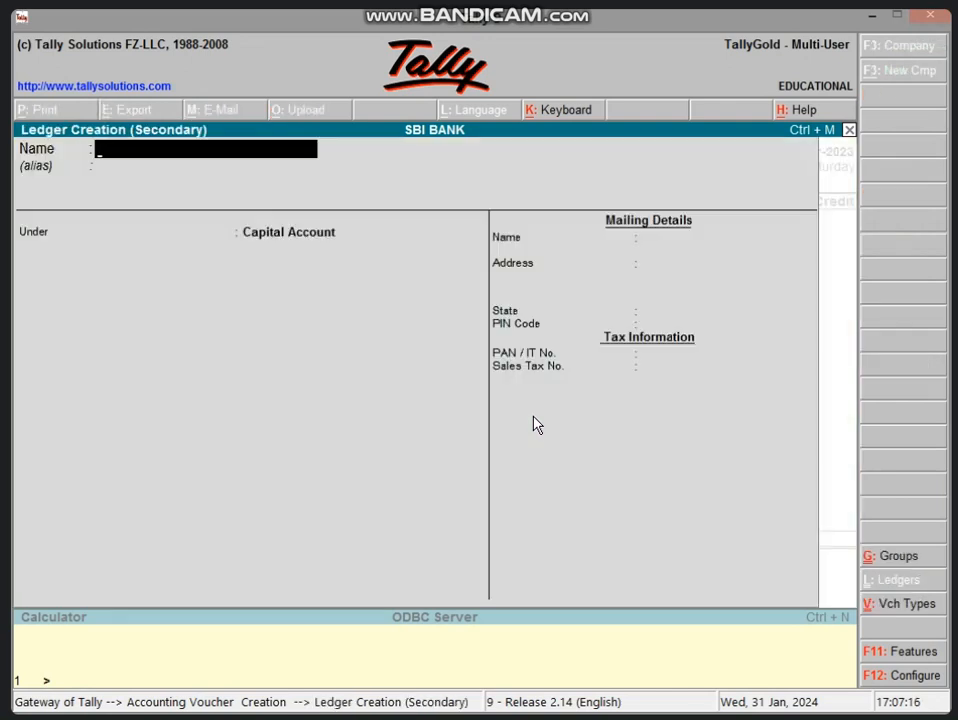
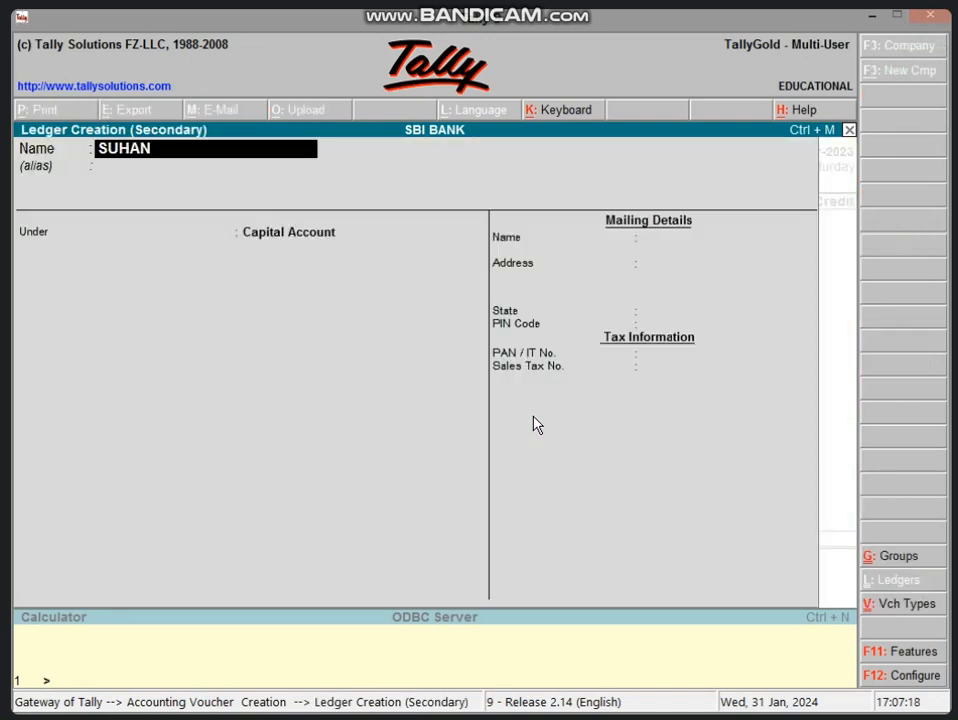
- Name the new ledger with the party's full name, correcting the mistyped name
key(Return)
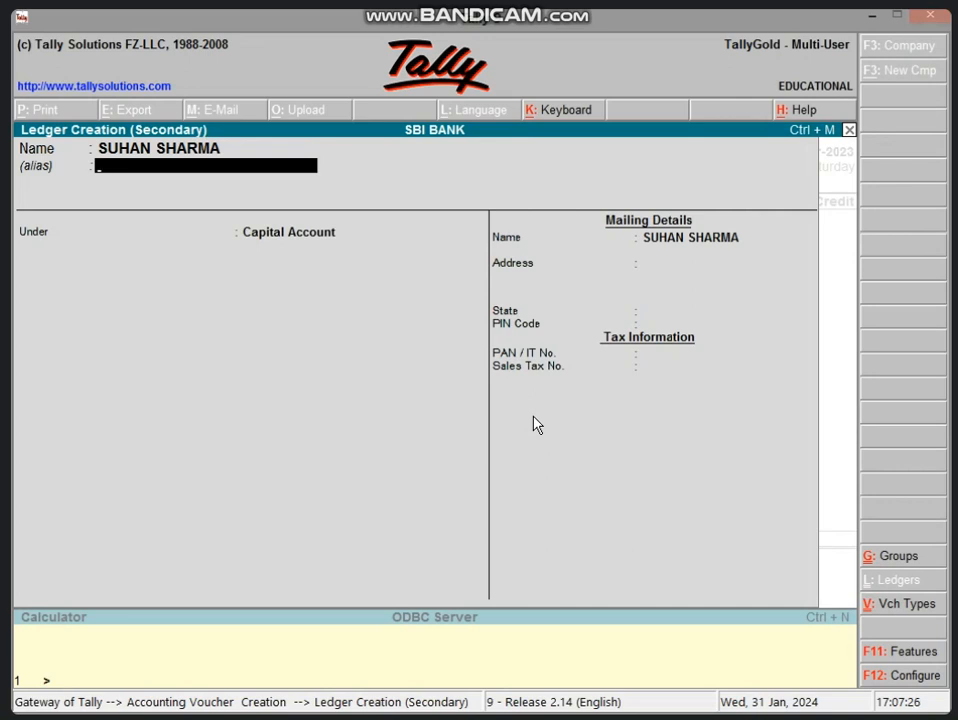
key(BackSpace)
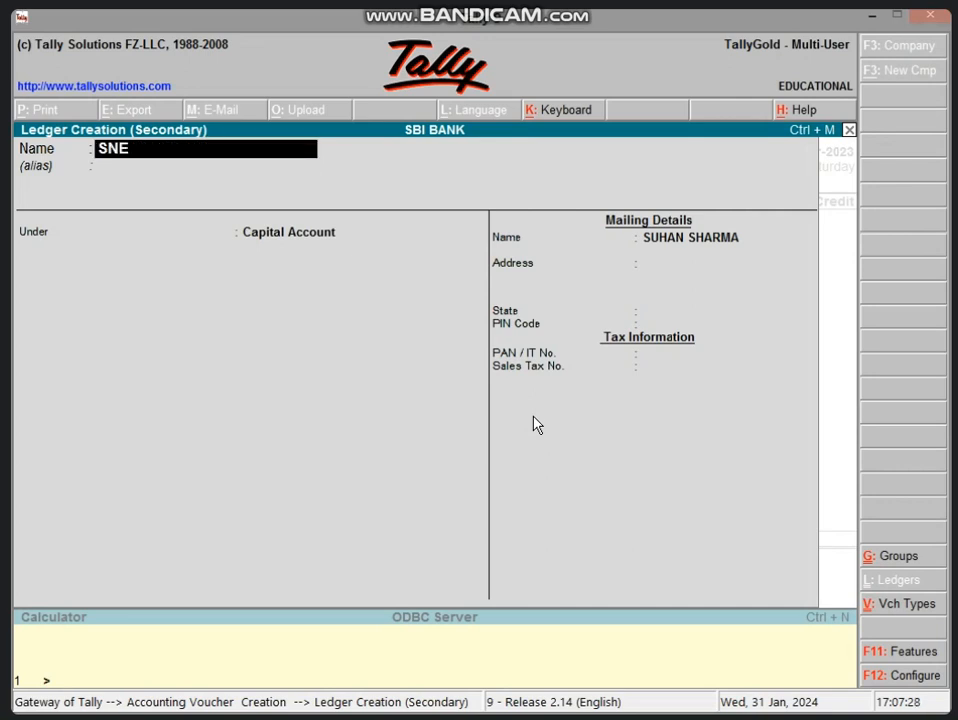
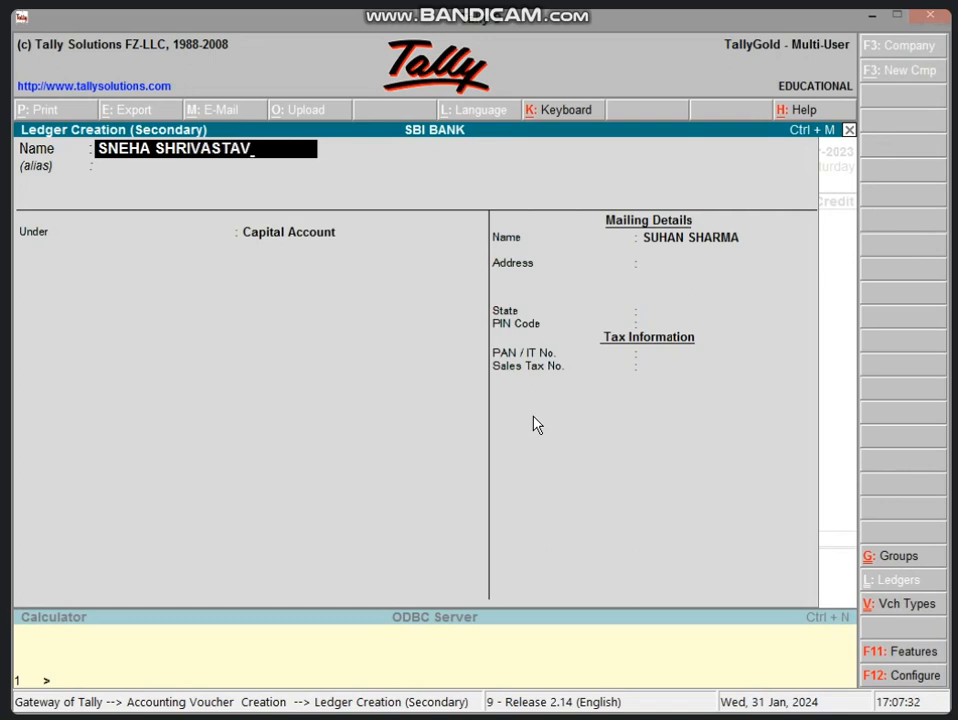
key(Return)
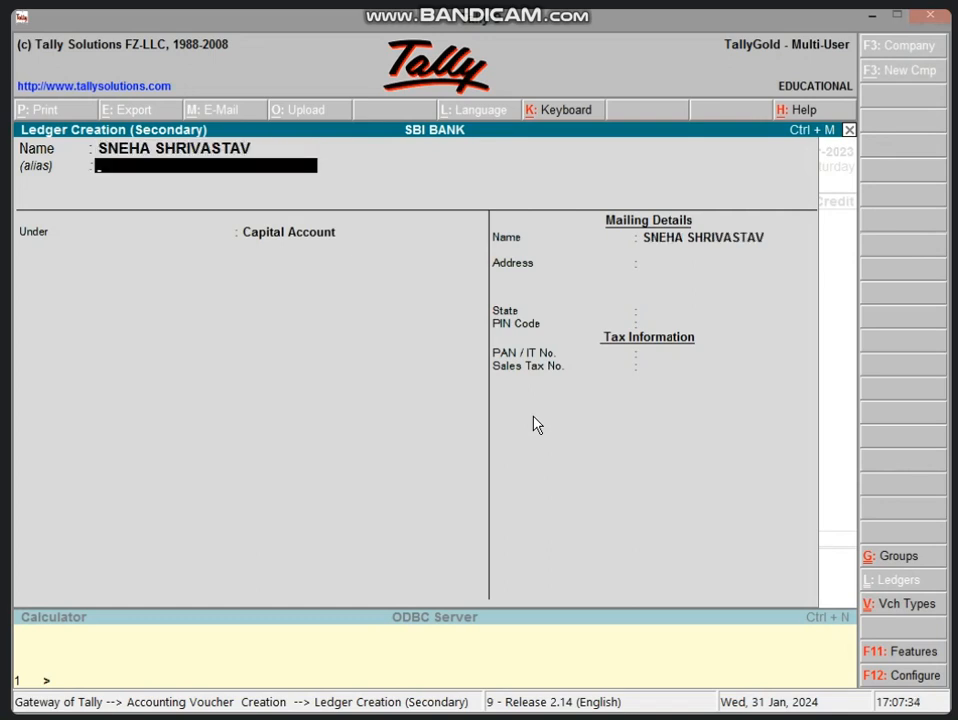
- Add the party's two numeric aliases, place the ledger under Sundry Creditors, and save it
key(Return)
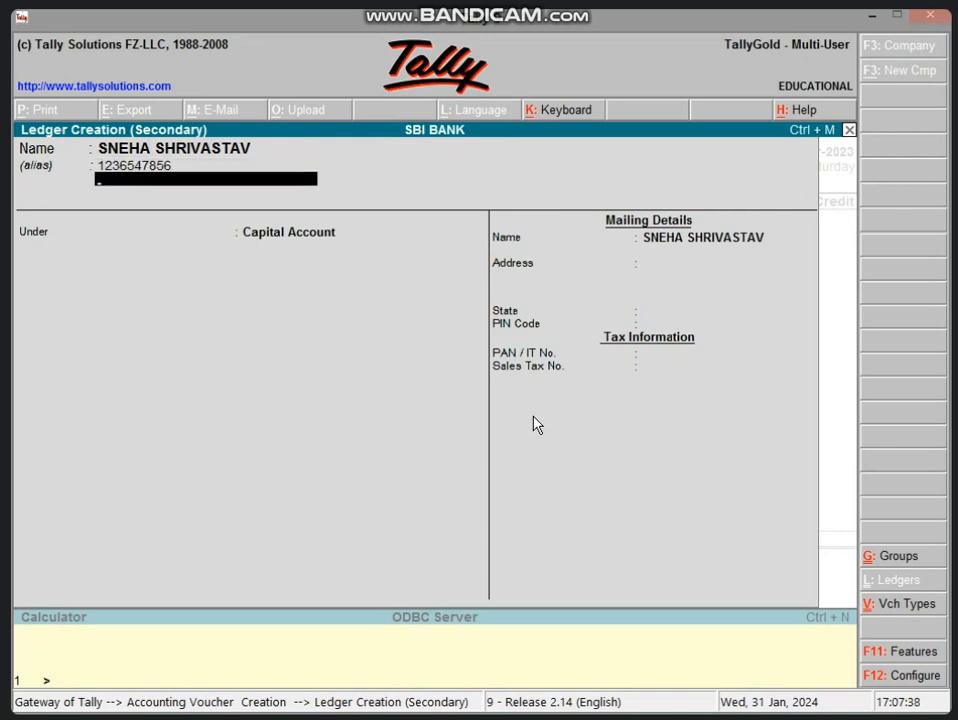
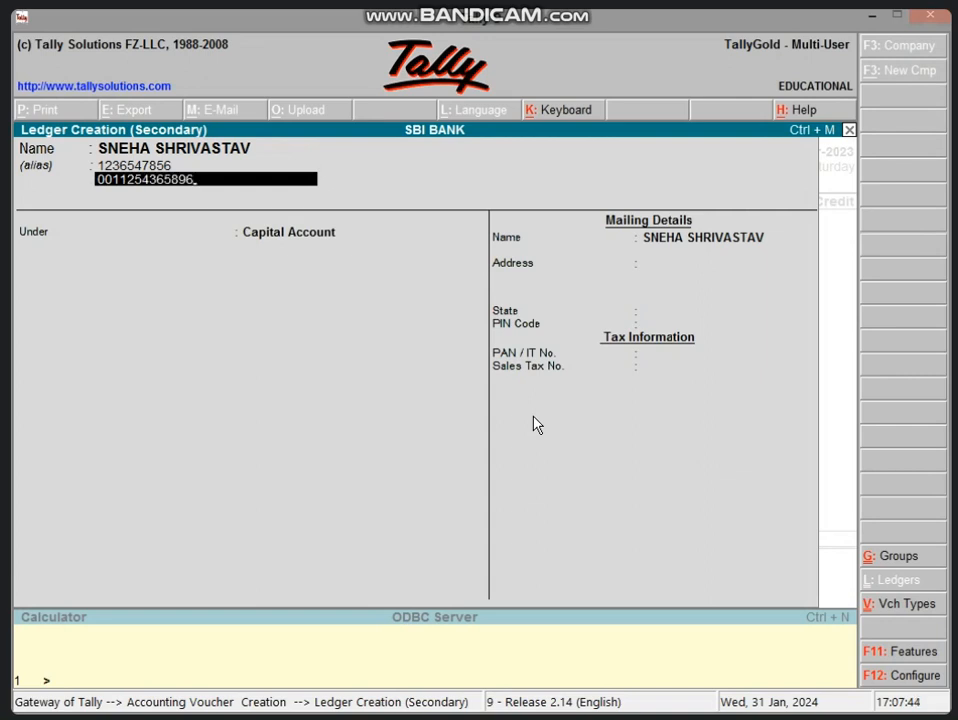
key(Return)
key(Return)
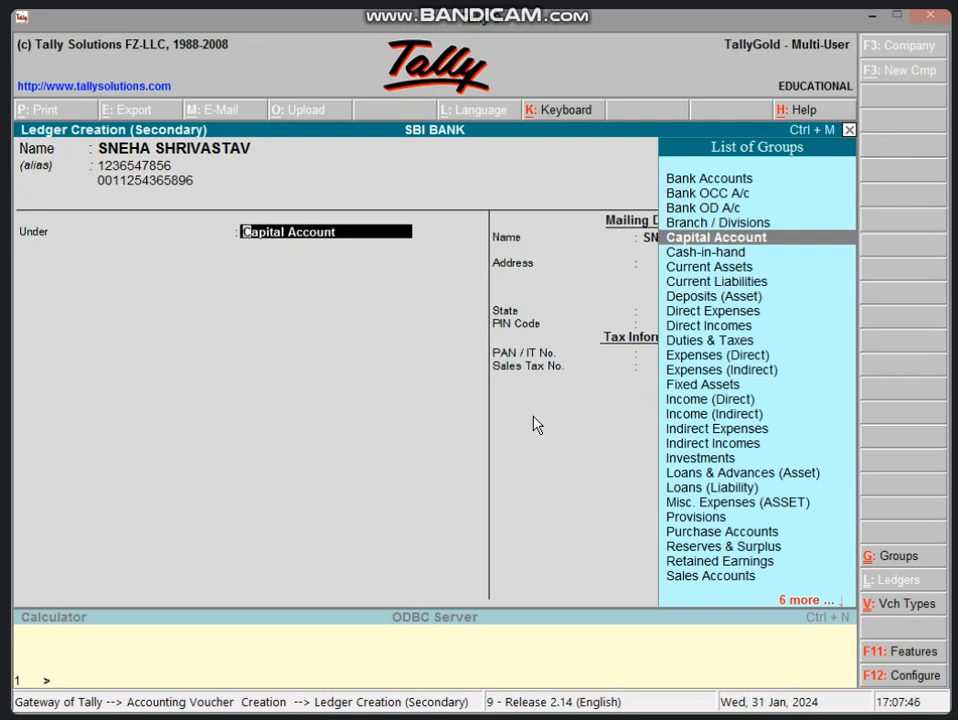
text(SUN)
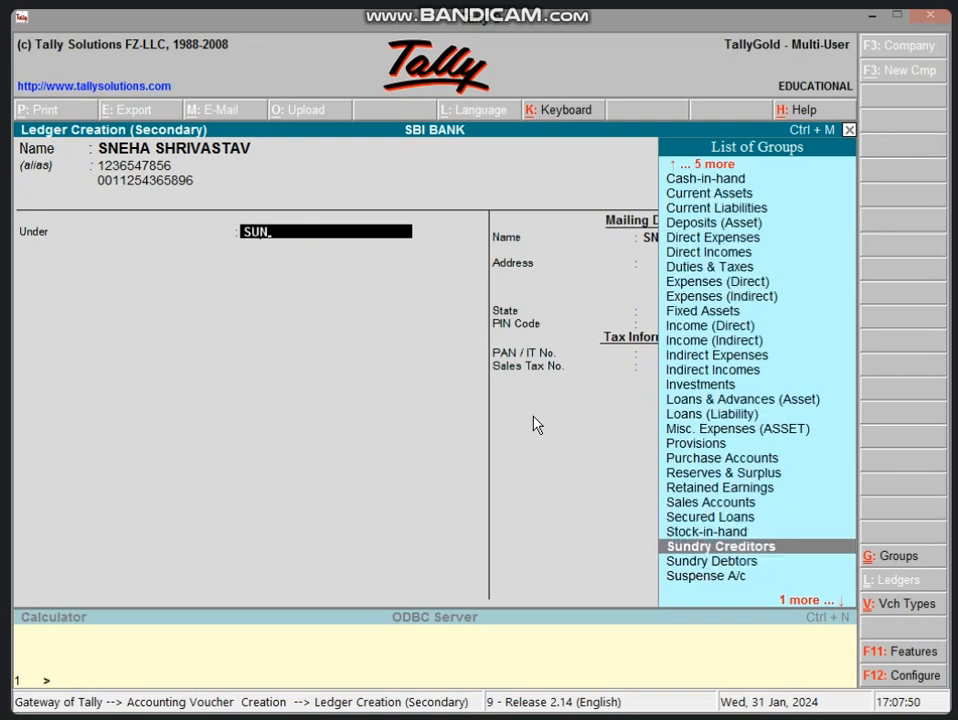
key(Return)
key(Return)
key(Return)
key(Return)
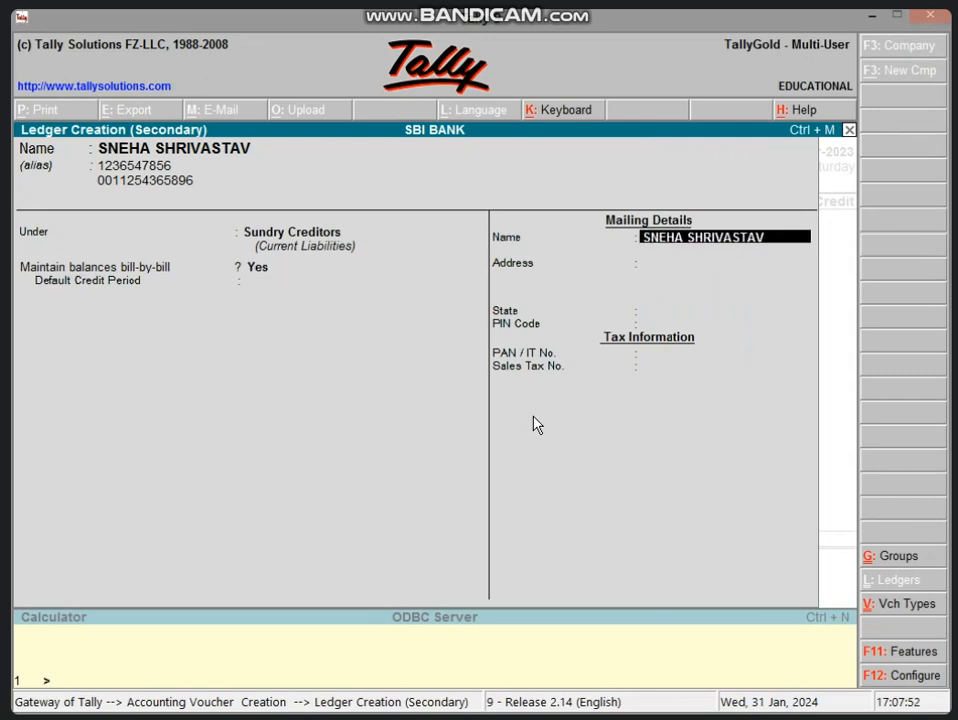
key(Return)
key(Return)
key(Return)
key(Return)
key(Return)
key(Return)
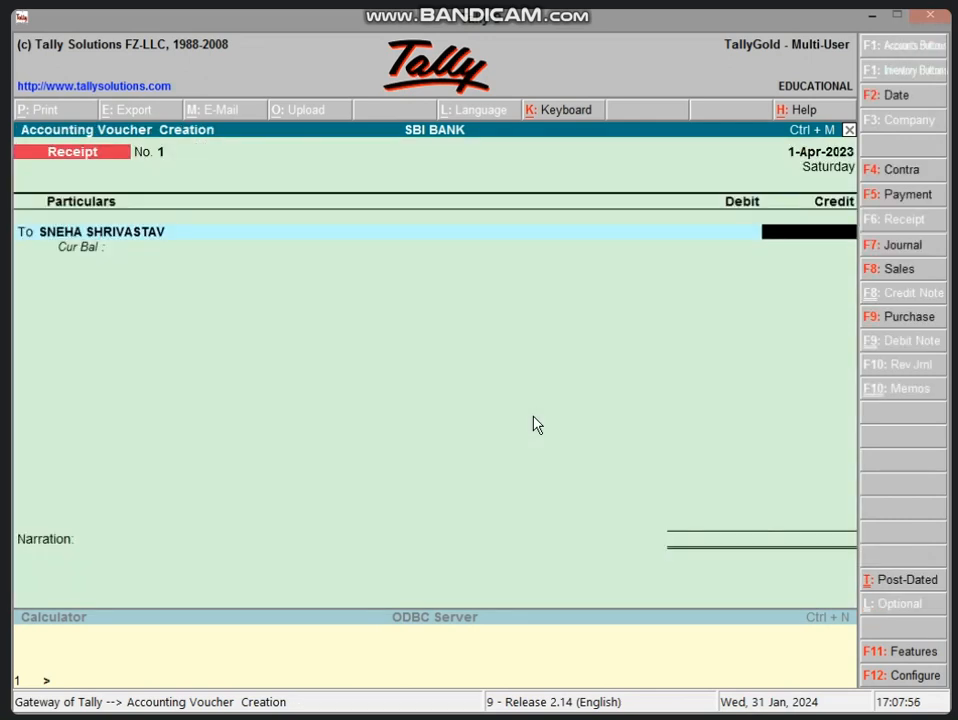
- Credit the party 20,000 as New Ref 1 and debit Cash 20,000
text(20000)
key(Return)
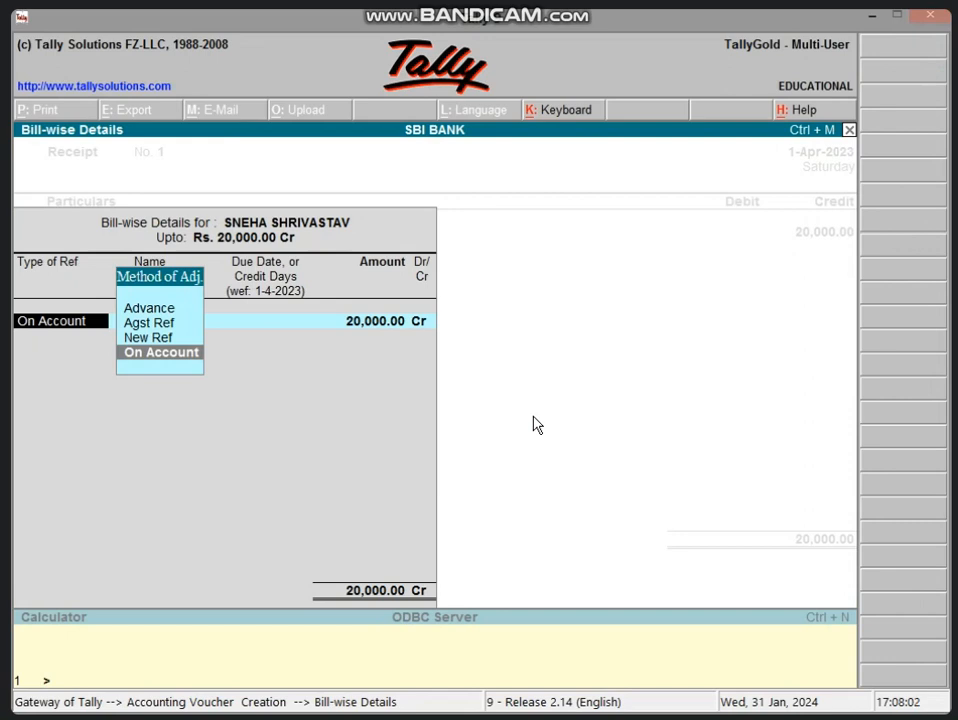
key(Up)
key(Return)
text(1)
key(Return)
key(Return)
key(Return)
key(Return)
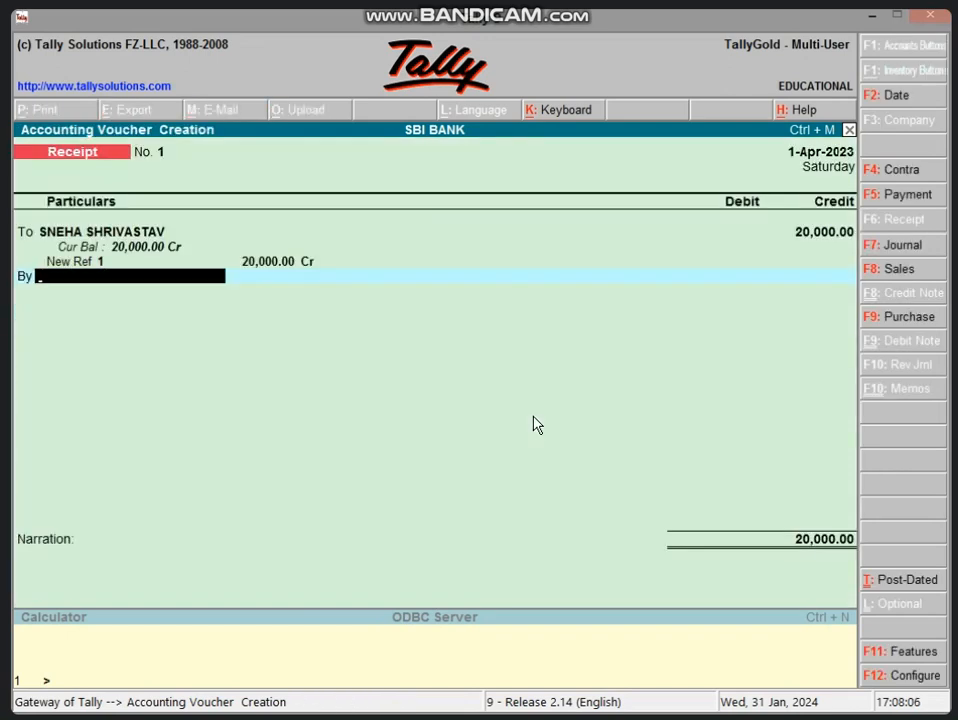
text(CAS)
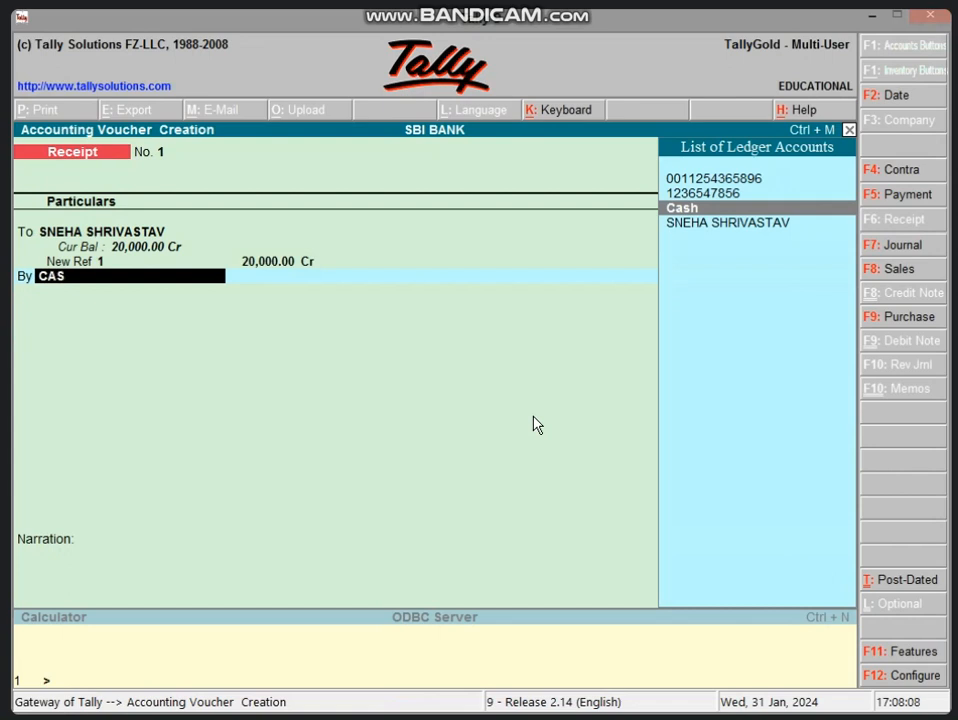
key(Return)
key(Return)
key(Return)
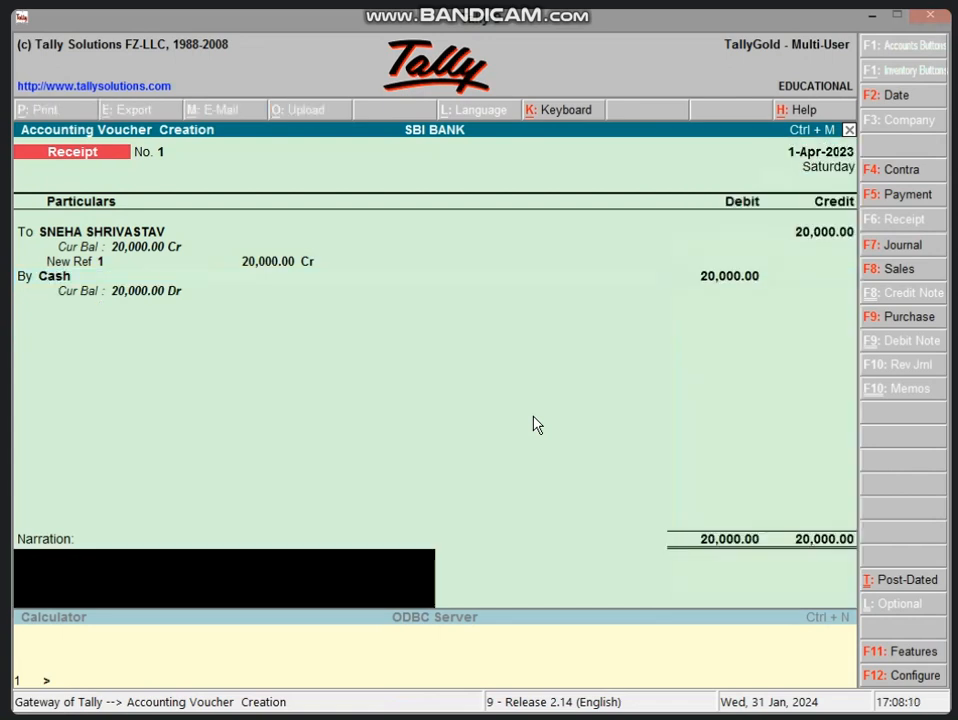
key(Return)
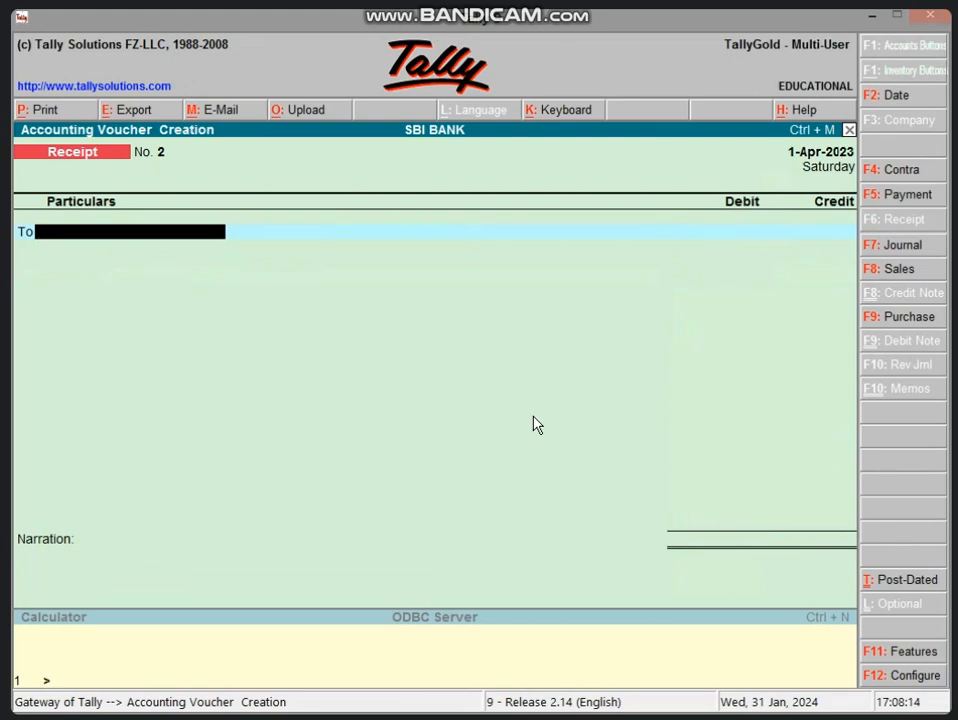
- Leave voucher entry, review the Balance Sheet balanced at 20,000.00, and return to Gateway of Tally
key(Escape)
key(Return)
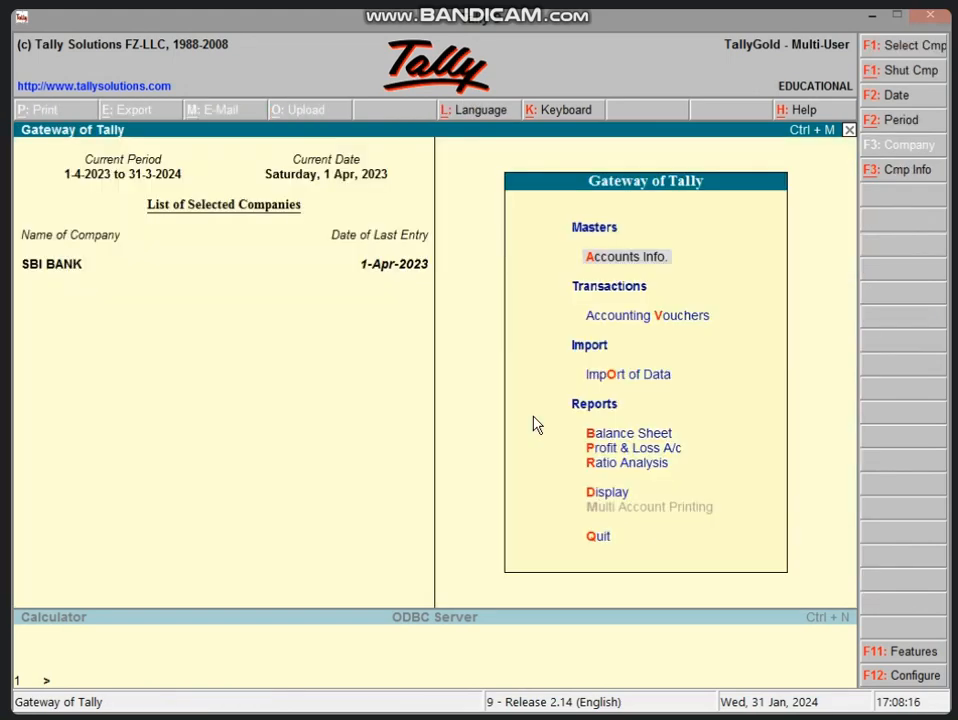
key(b)
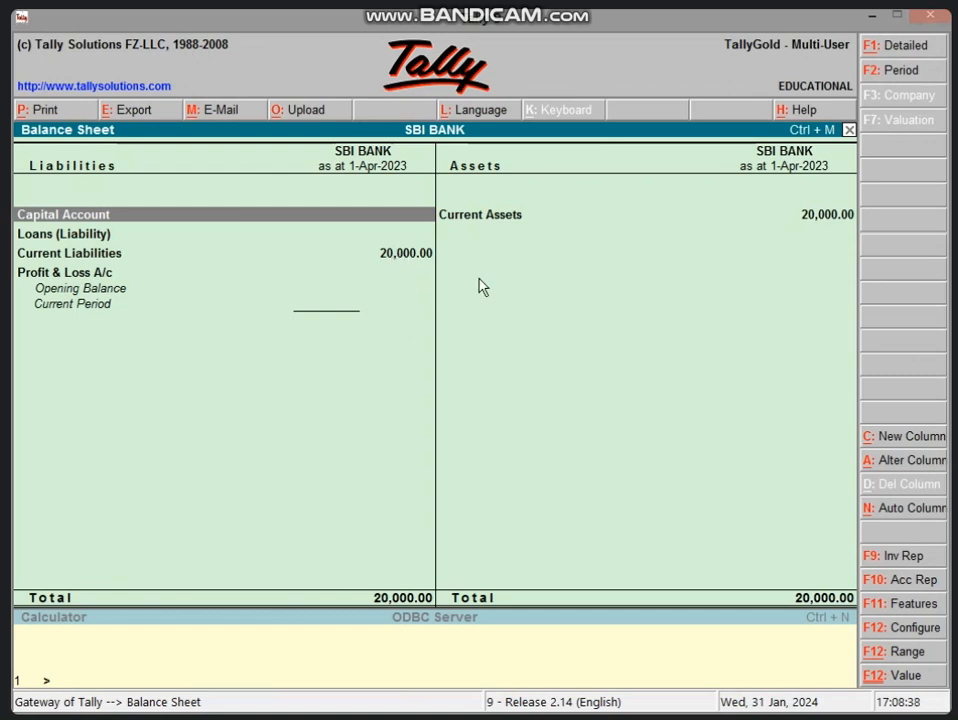
key(Escape)
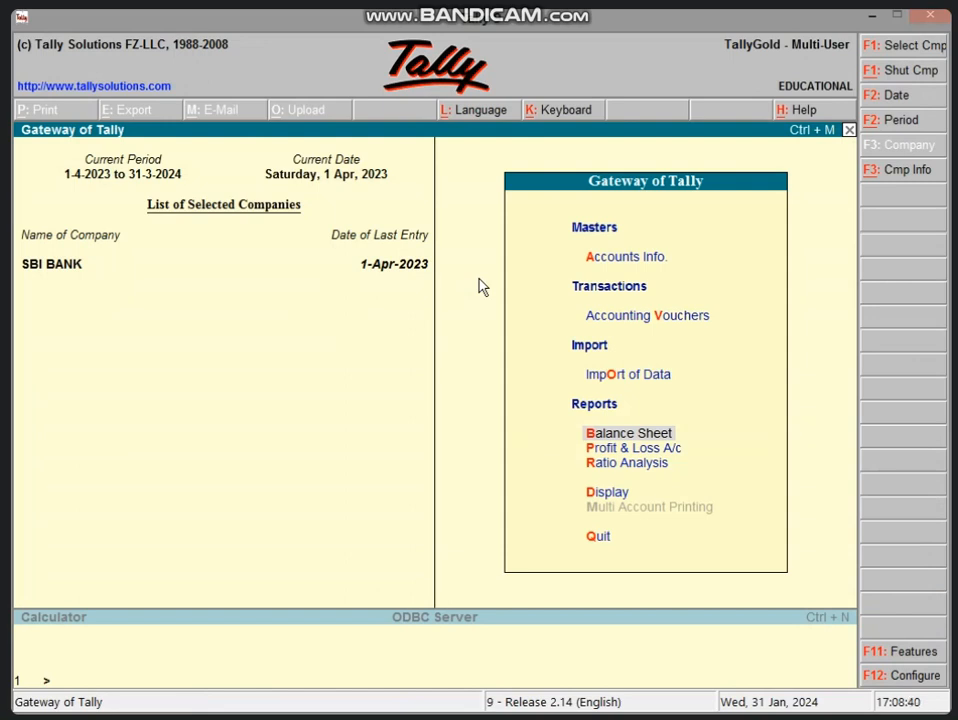
- In a new Receipt voucher, create the second party's ledger with two aliases under Sundry Creditors
key(v)
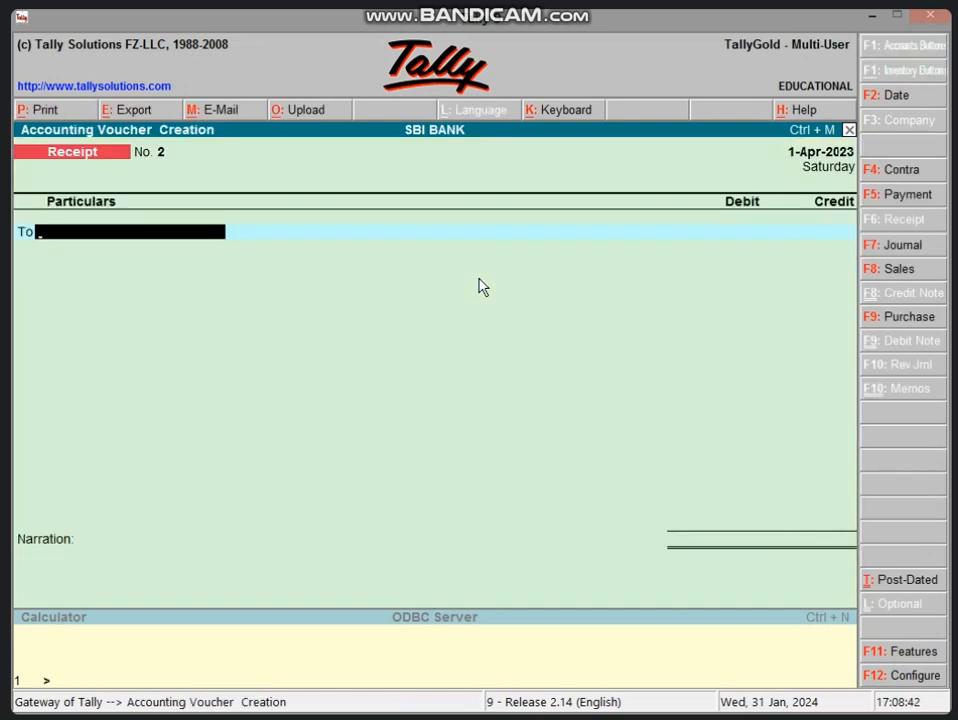
key(alt+c)
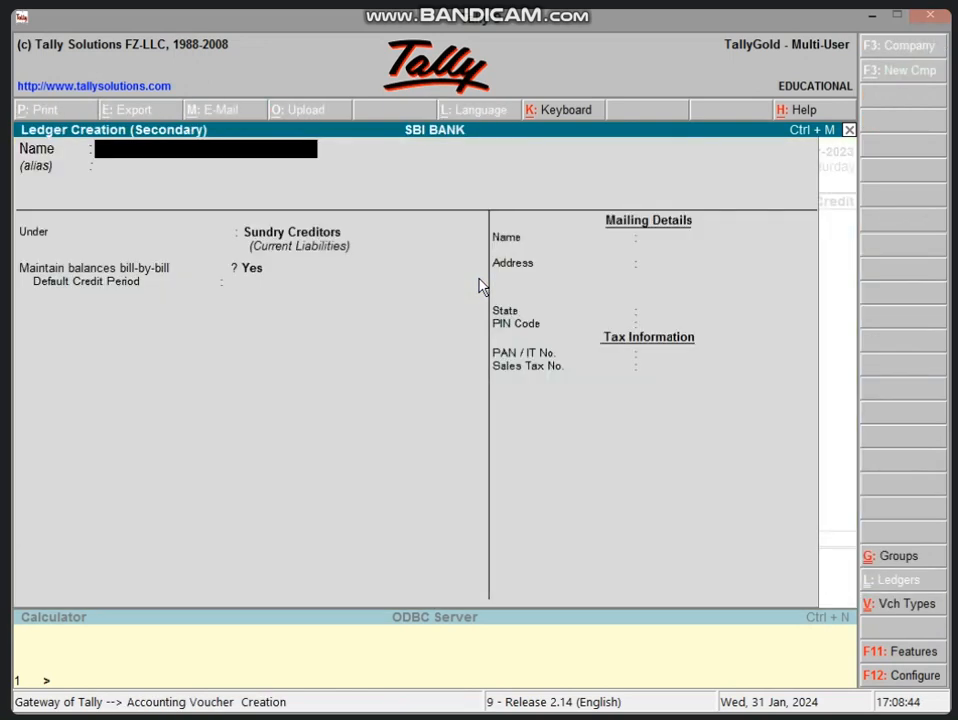
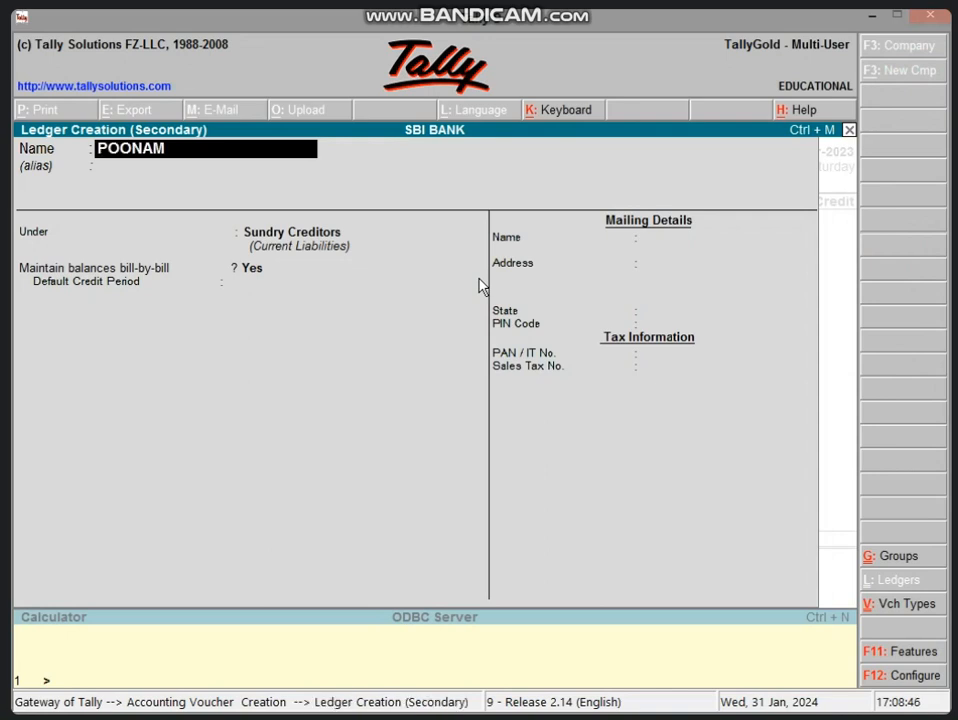
key(Return)
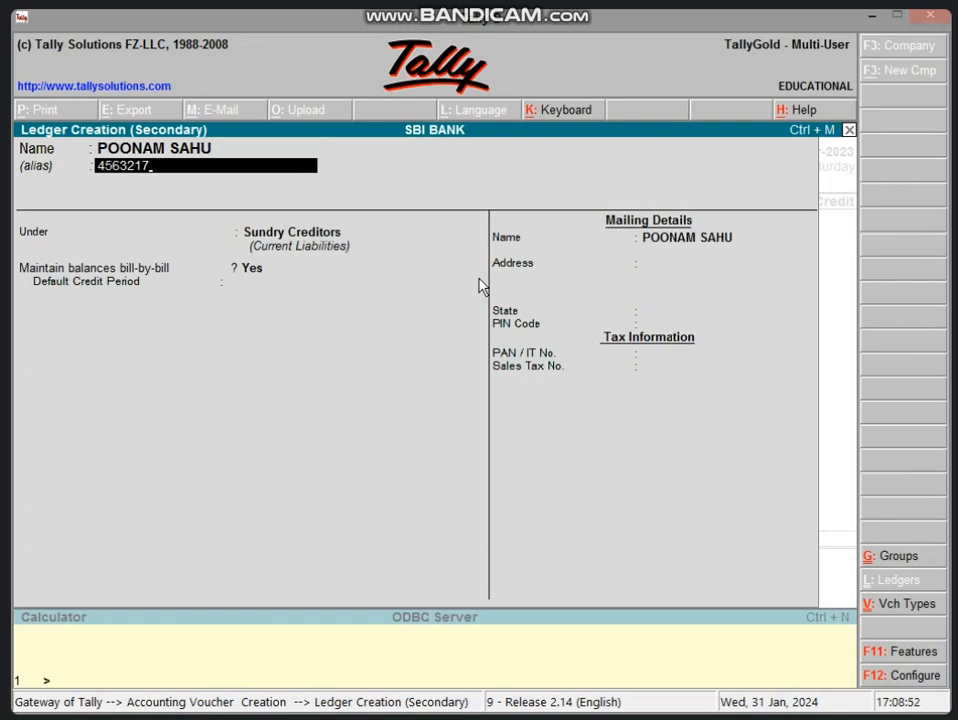
key(Return)
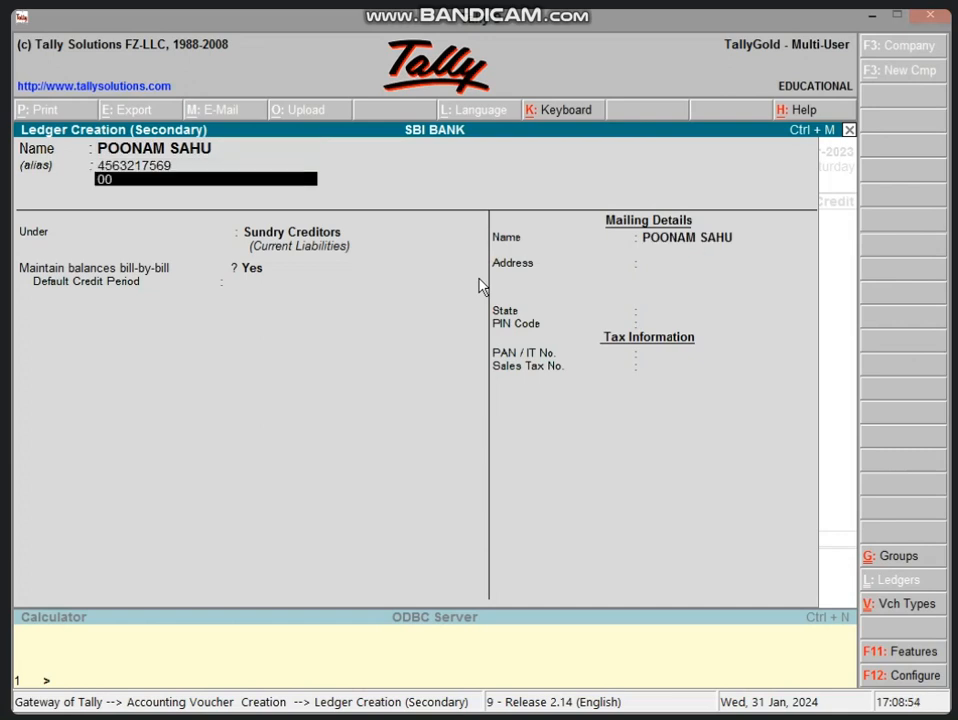
key(Return)
key(Return)
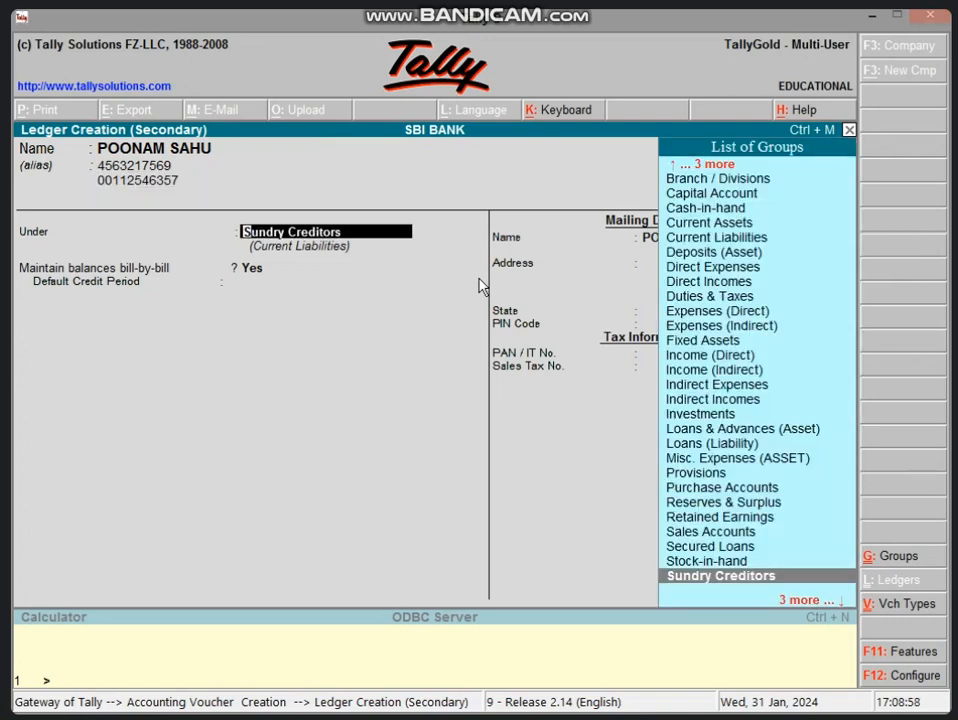
key(Return)
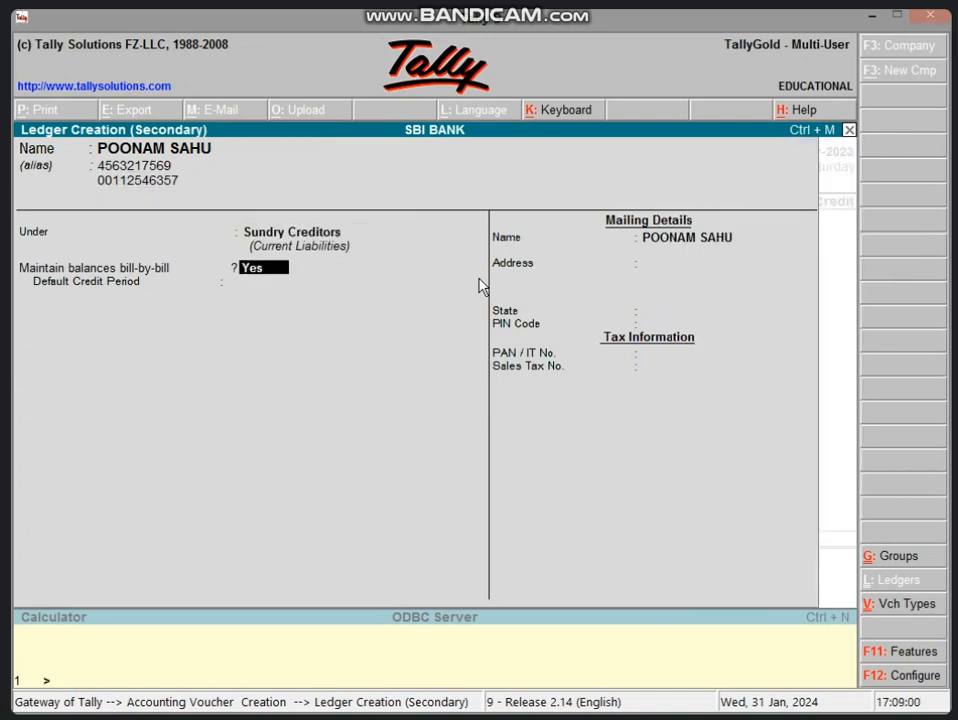
key(ctrl+a)
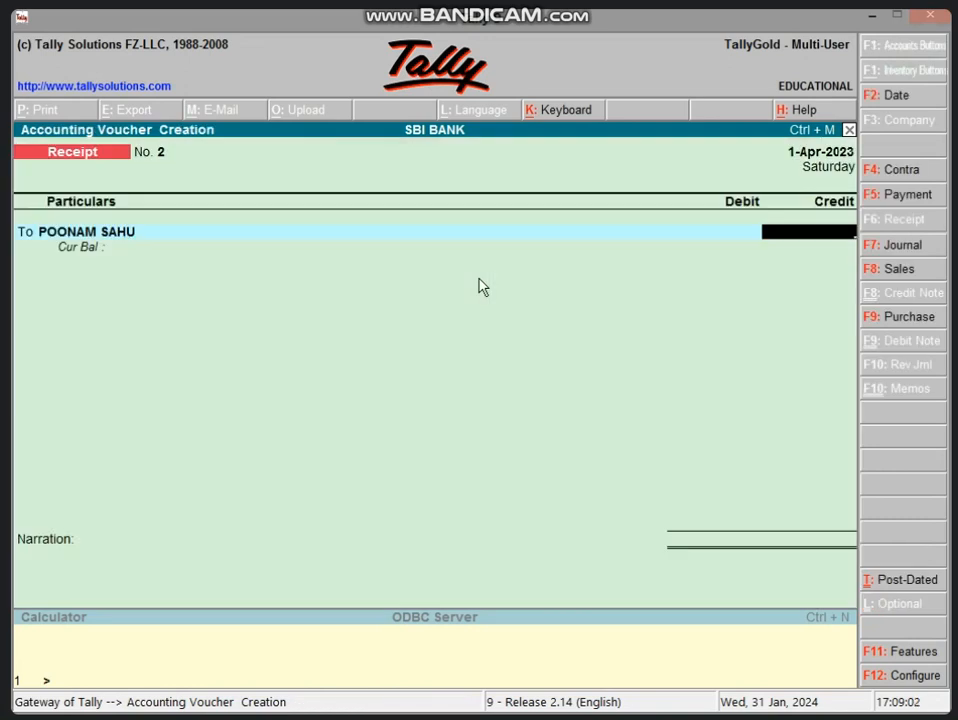
- Credit the party 15,000 as New Ref 2 and debit Cash 15,000
text(15000)
key(Return)
key(Up)
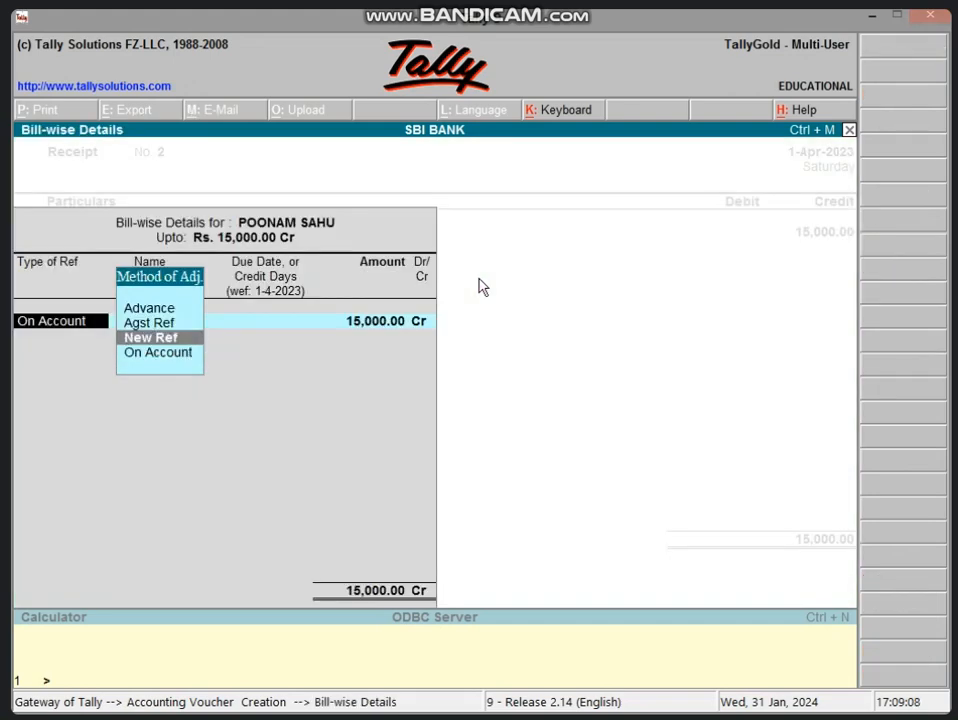
key(Return)
text(2)
key(Return)
key(Return)
key(Return)
key(Return)
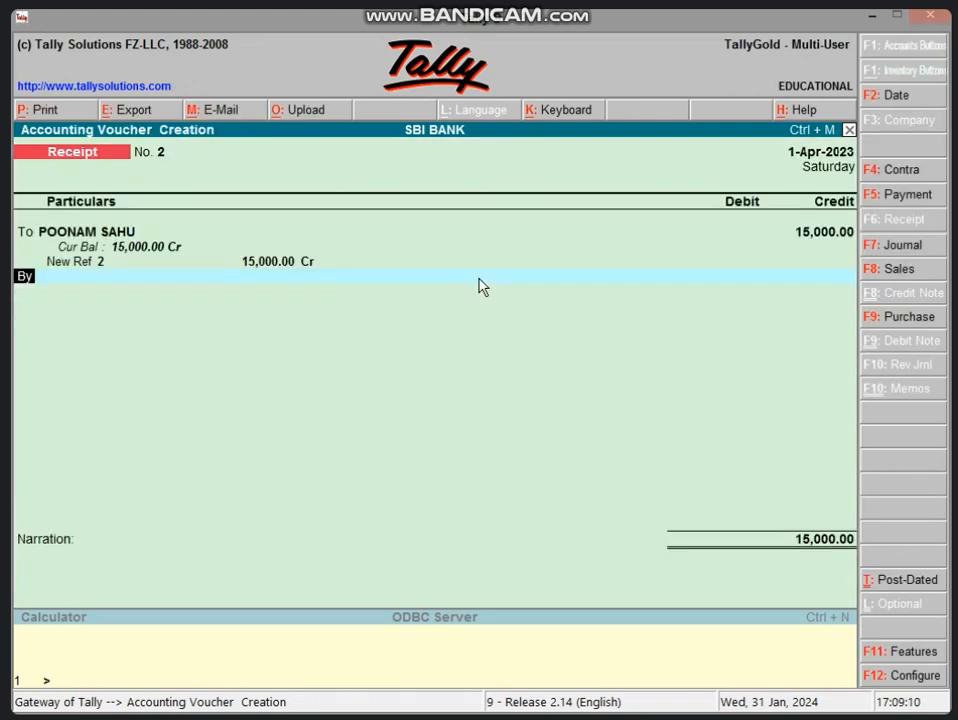
text(CAS)
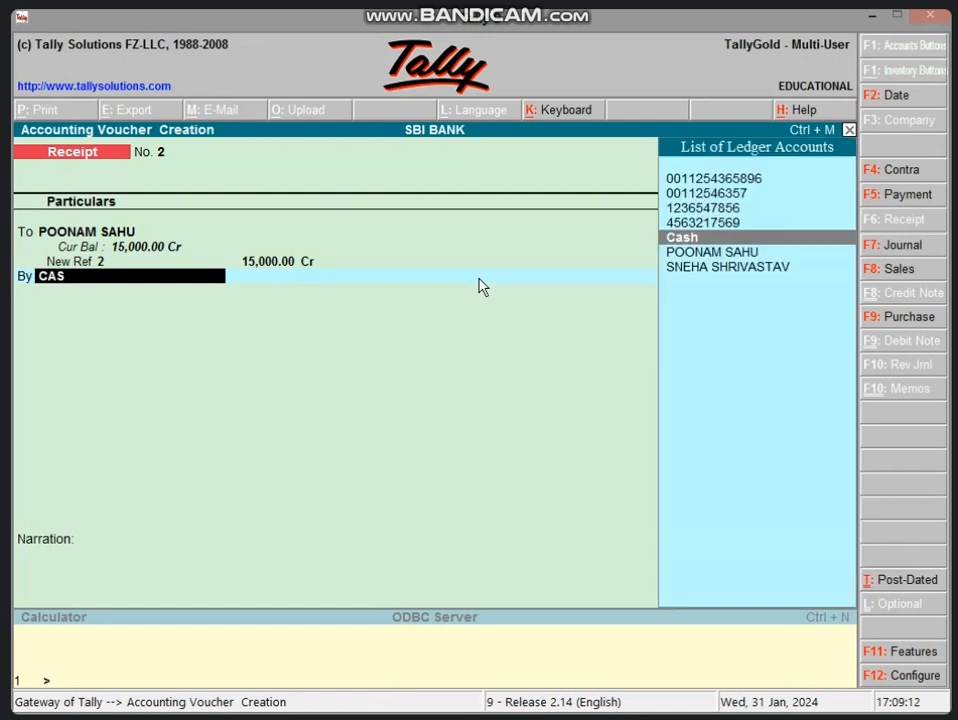
key(Return)
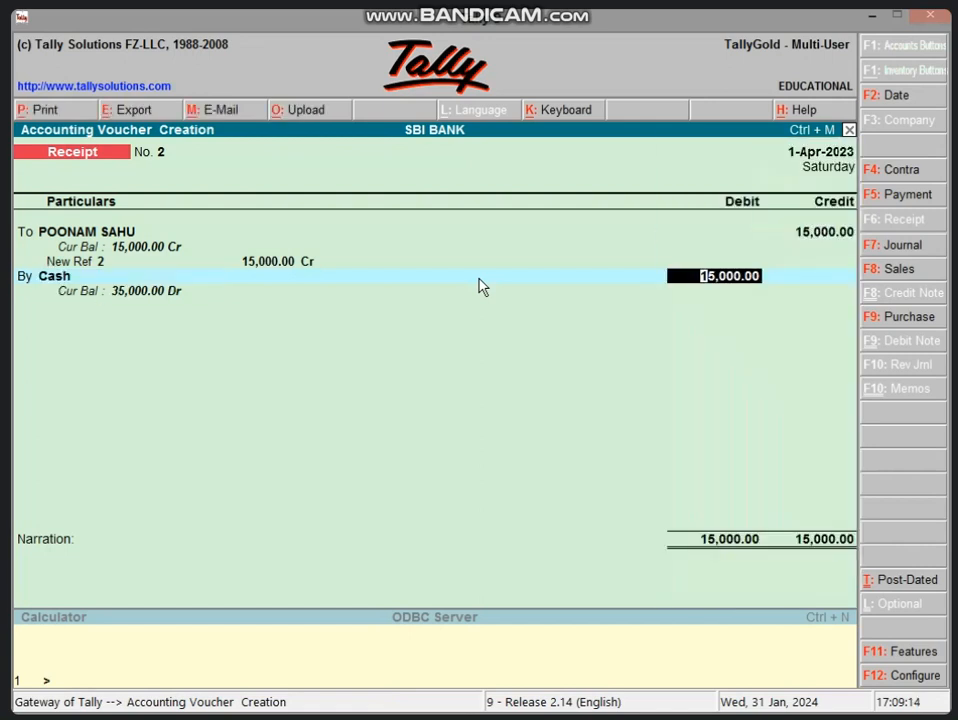
key(Return)
key(Return)
key(Return)
- Save Receipt No. 2, quit voucher entry, and open the Balance Sheet
key(y)
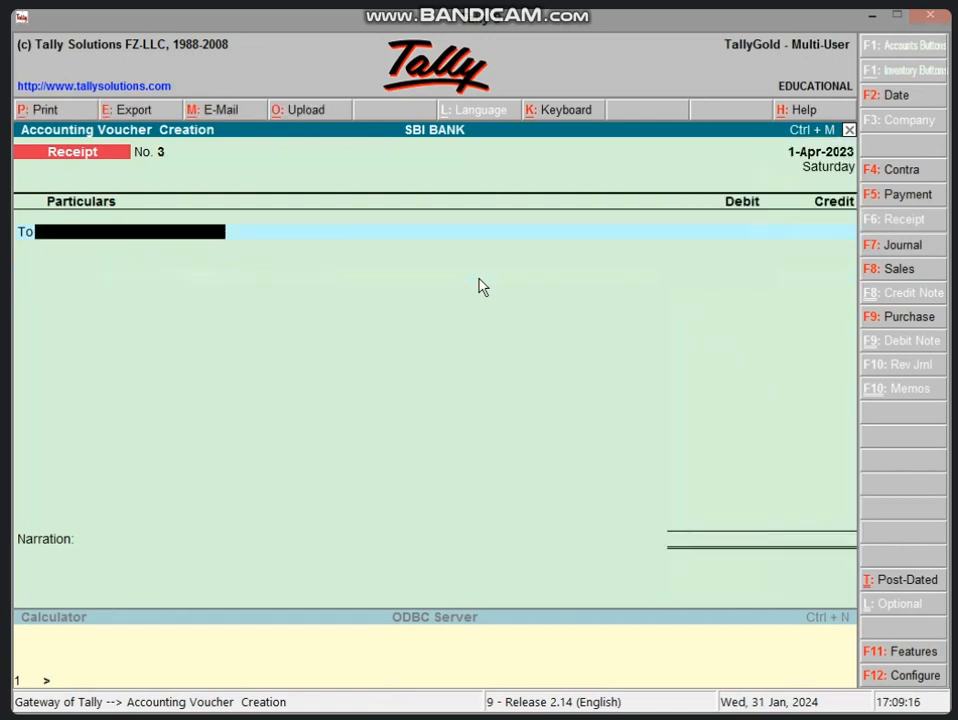
key(Escape)
key(y)
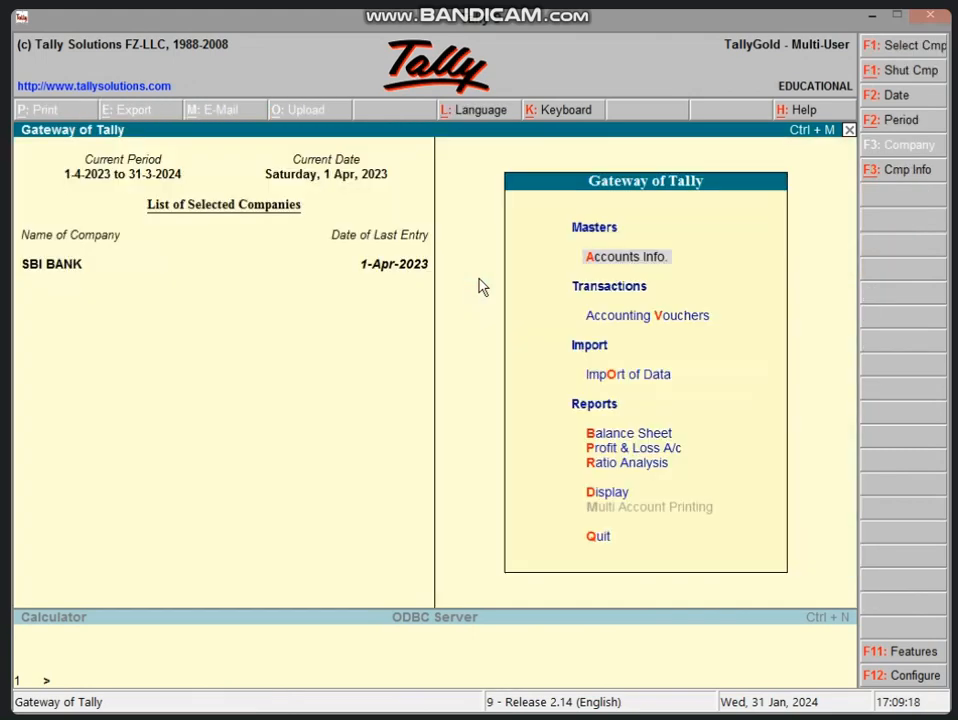
key(b)
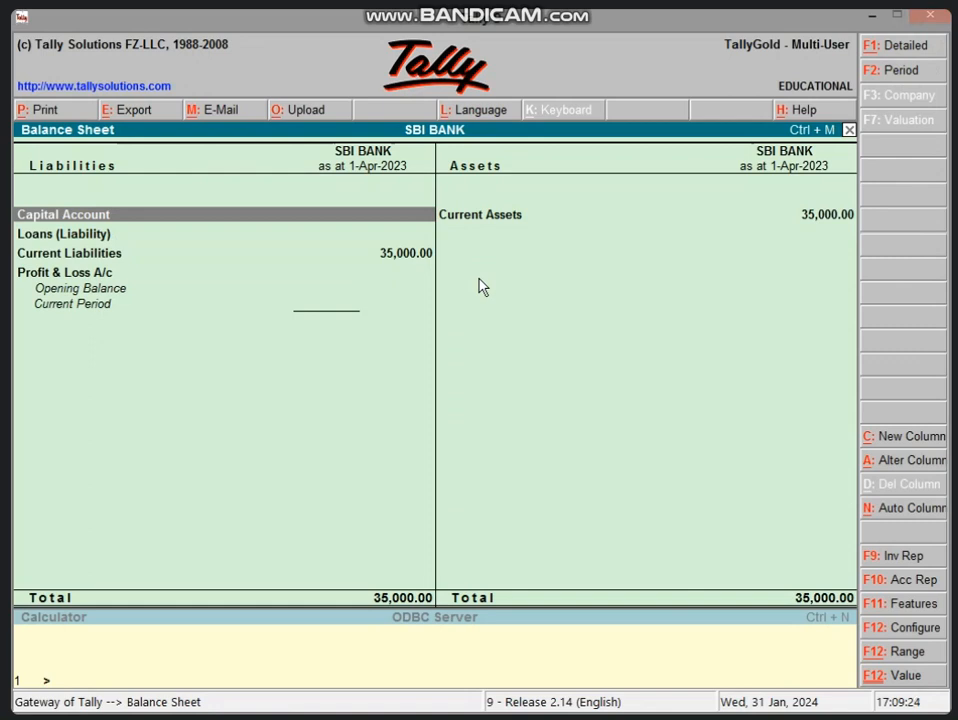
- Inspect the detailed Sundry Creditors and Cash-in-hand breakdowns at 35,000.00, then return to Gateway
key(alt+F1)
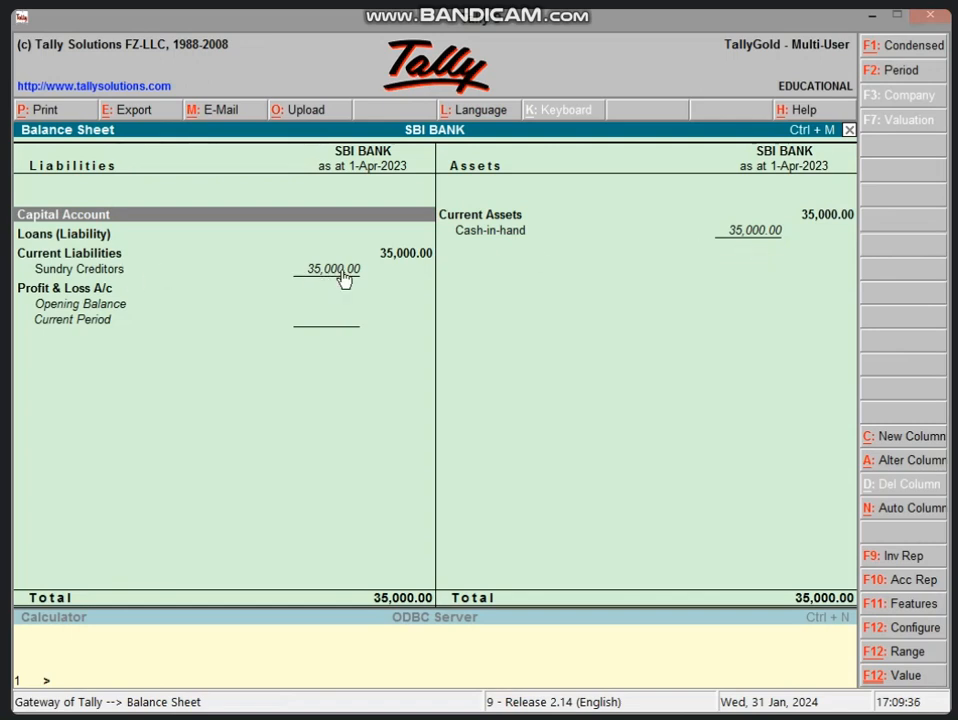
key(Down)
key(Down)
key(Down)
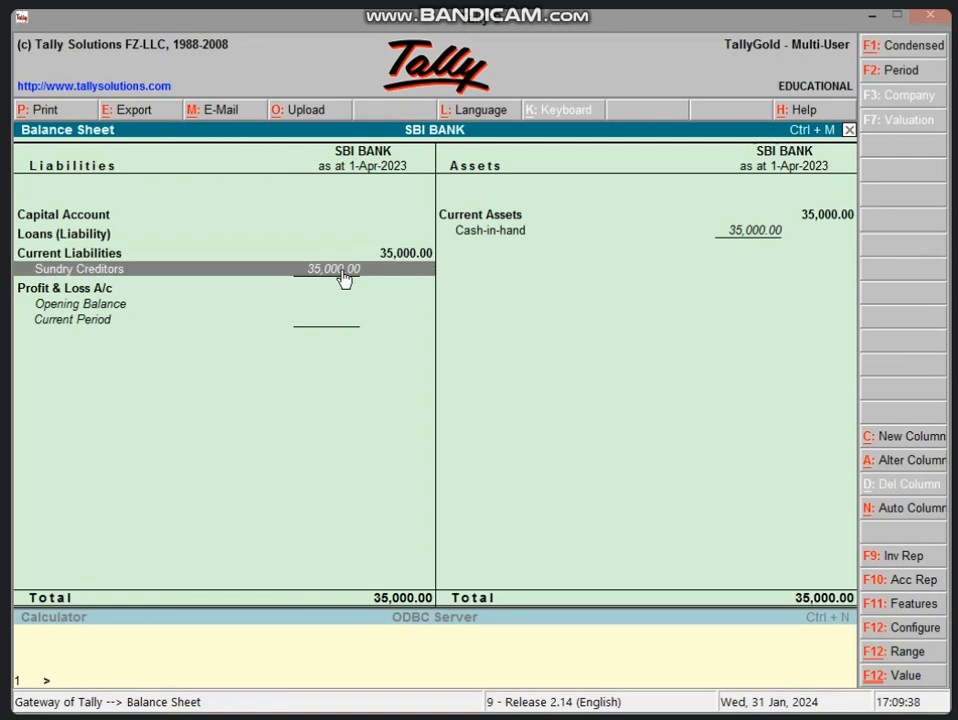
key(Return)
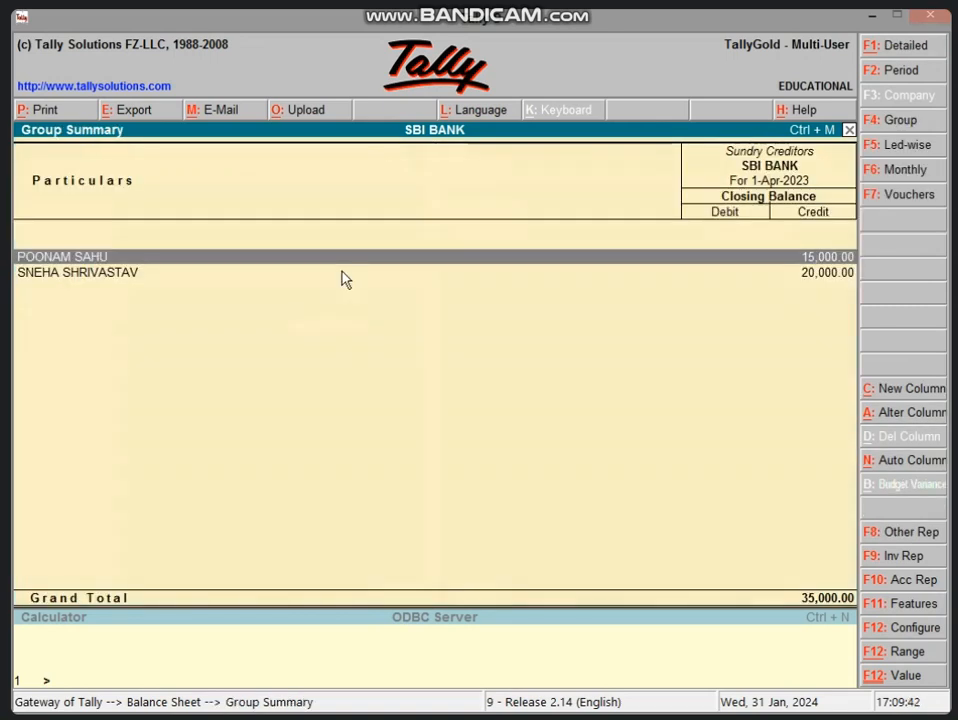
key(Escape)
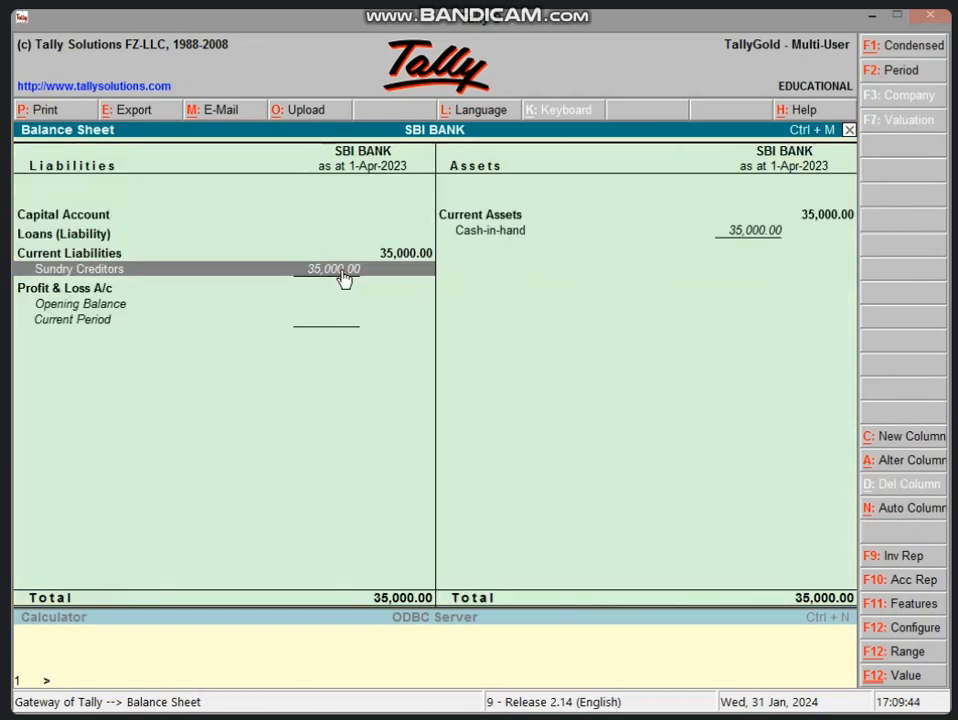
key(Right)
key(Return)
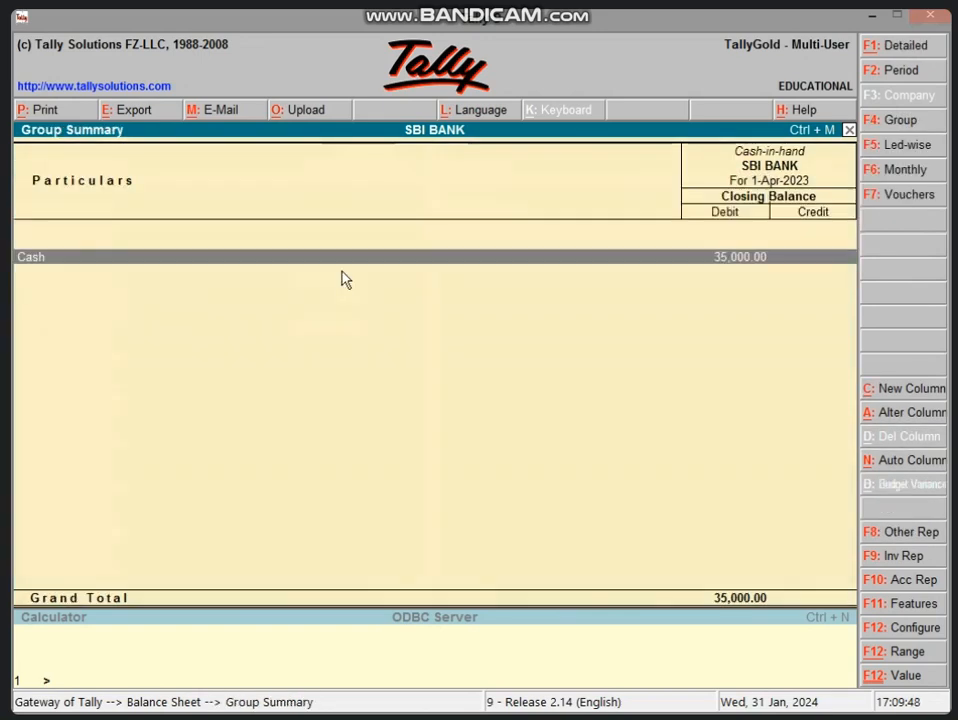
key(Escape)
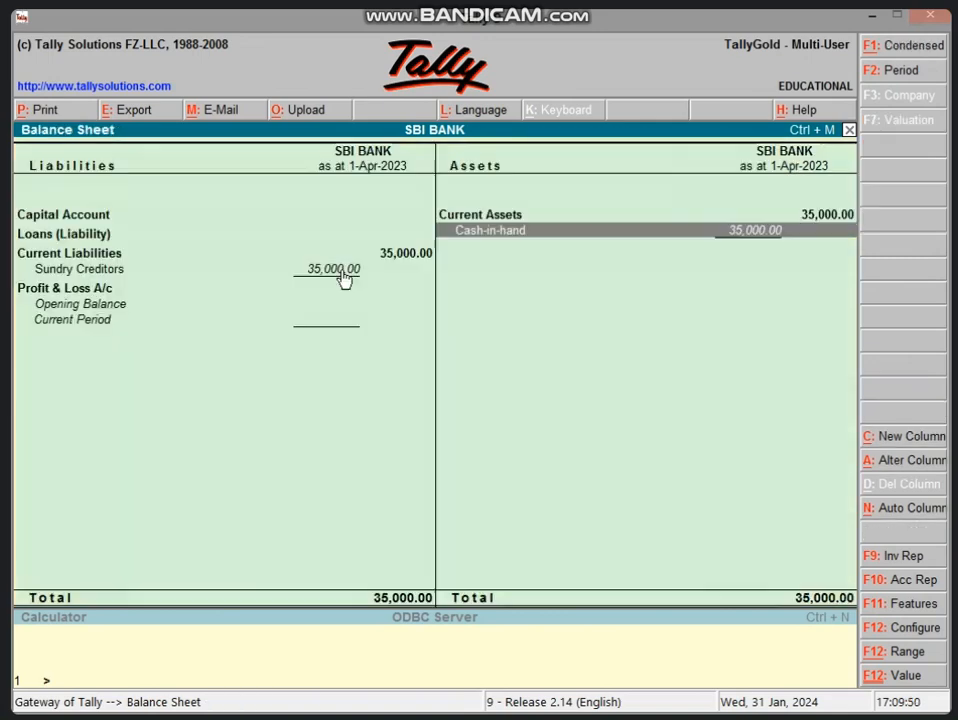
key(Escape)
key(Escape)
key(Escape)
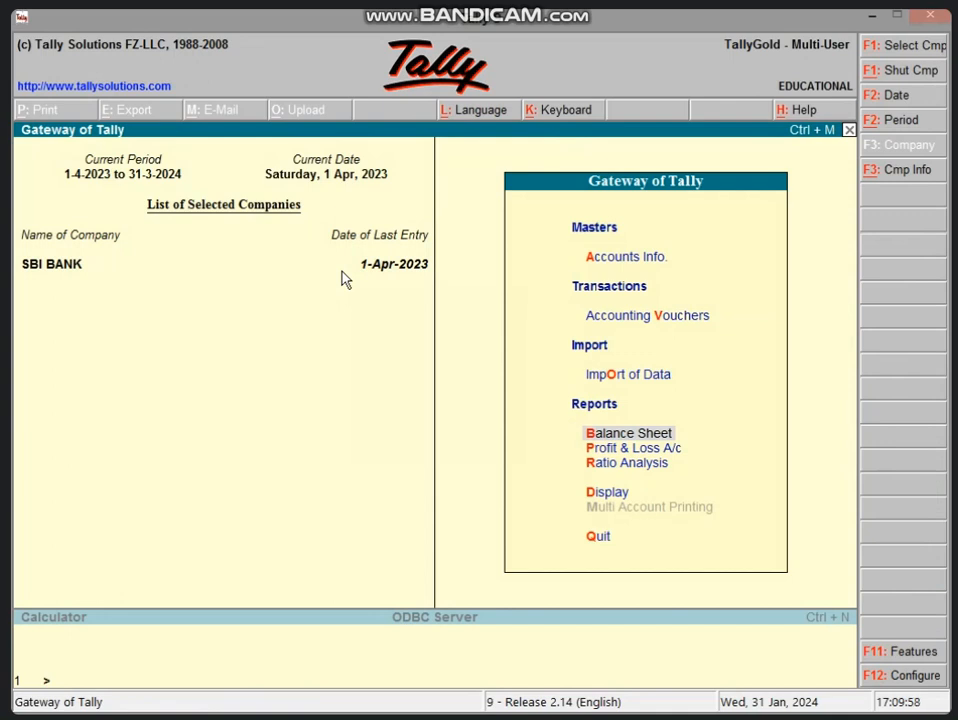
- Start Payment No. 1, debiting the creditor 2,000 as New Ref 1
key(v)
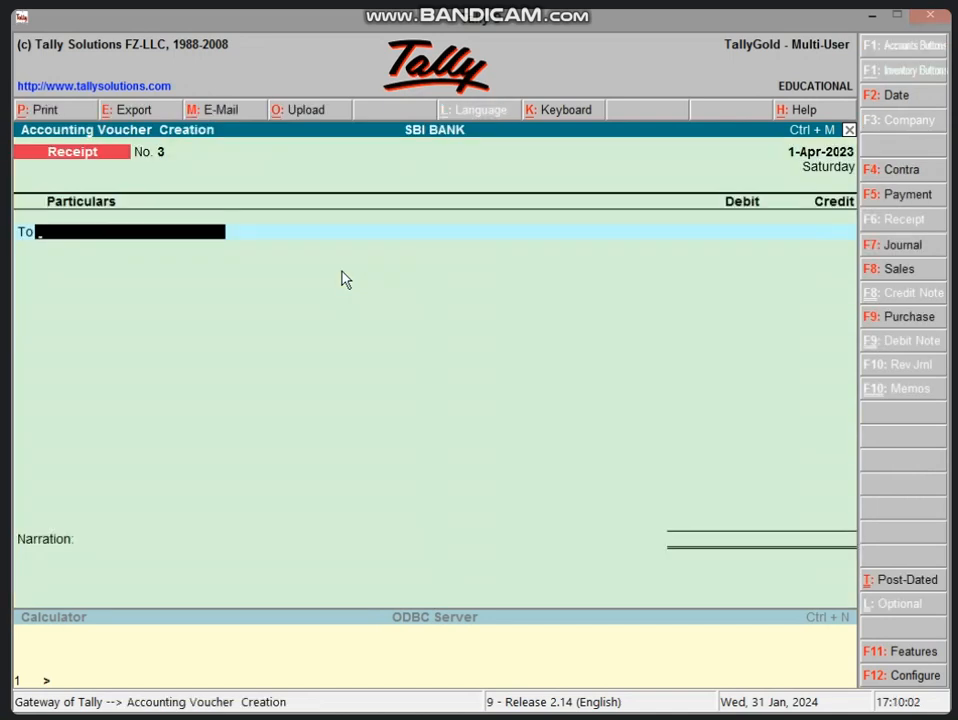
key(F5)
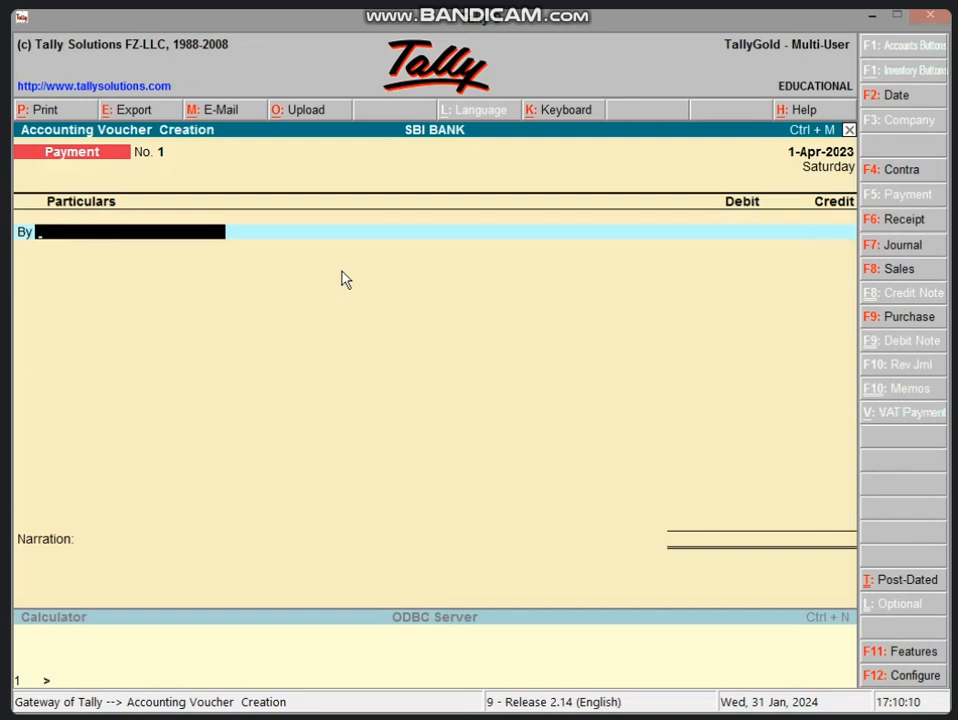
text(S)
key(Return)
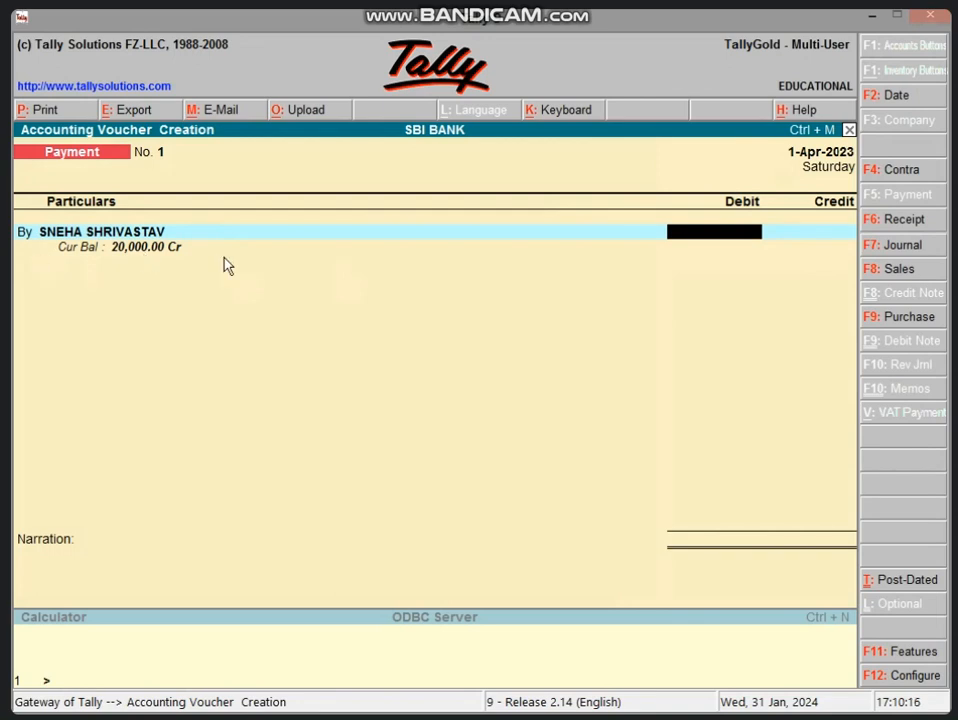
text(2000)
key(Return)
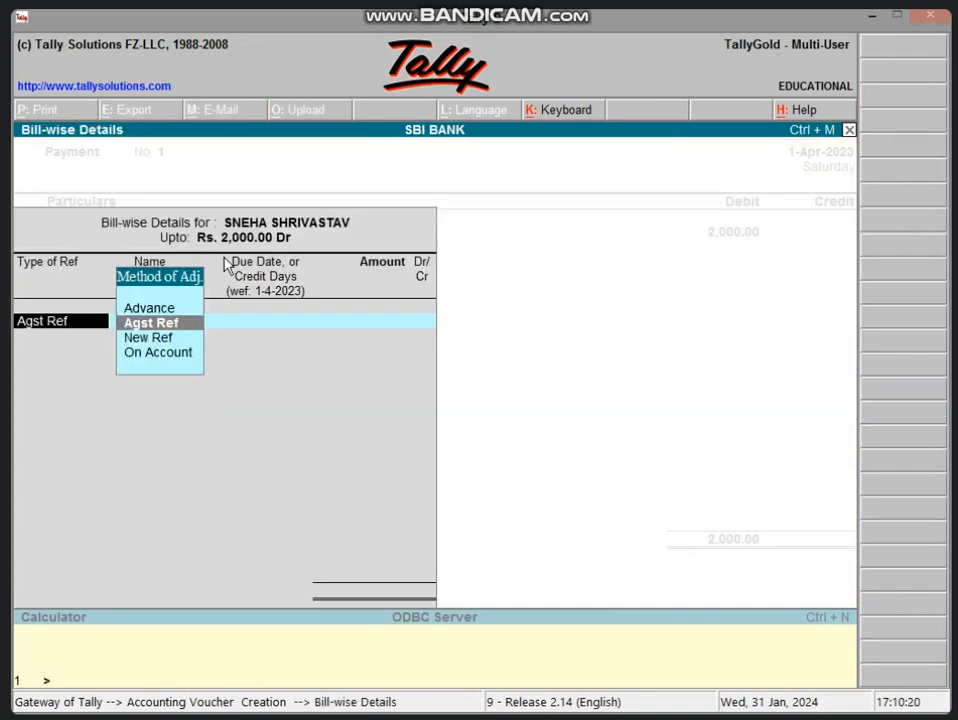
key(Down)
key(Return)
key(Return)
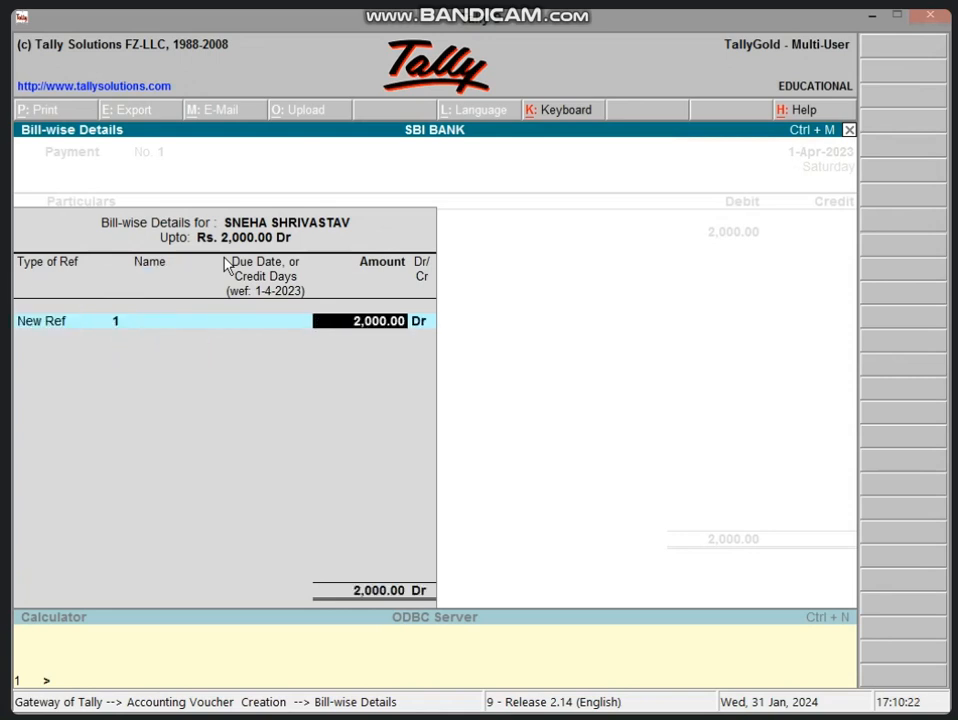
key(Return)
- Credit Cash 2,000, save the payment, and return to Gateway of Tally
text(CAS)
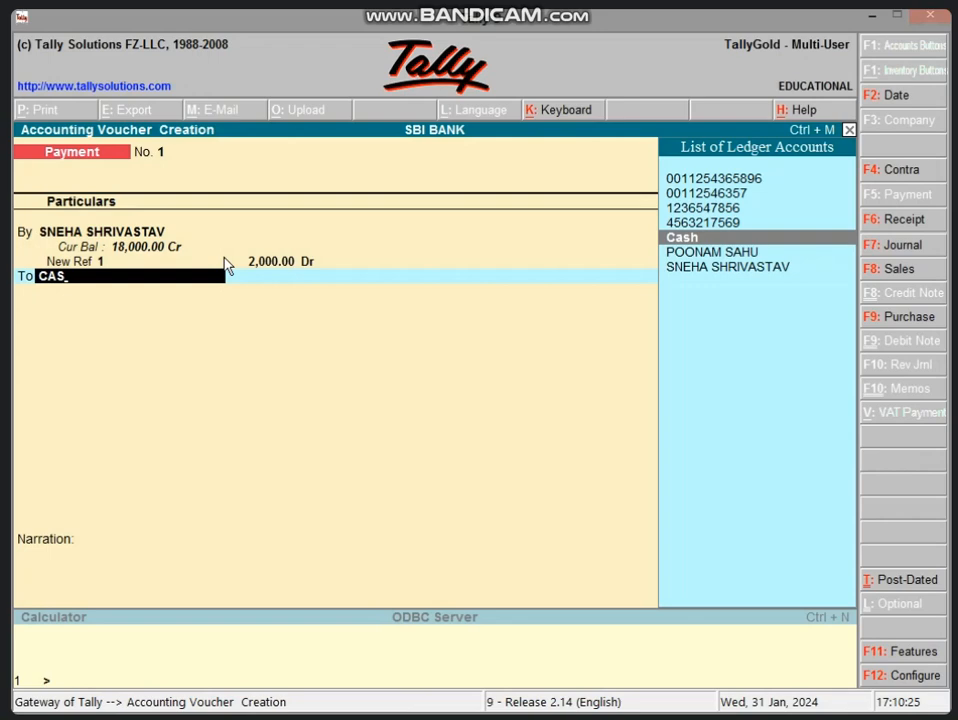
key(Return)
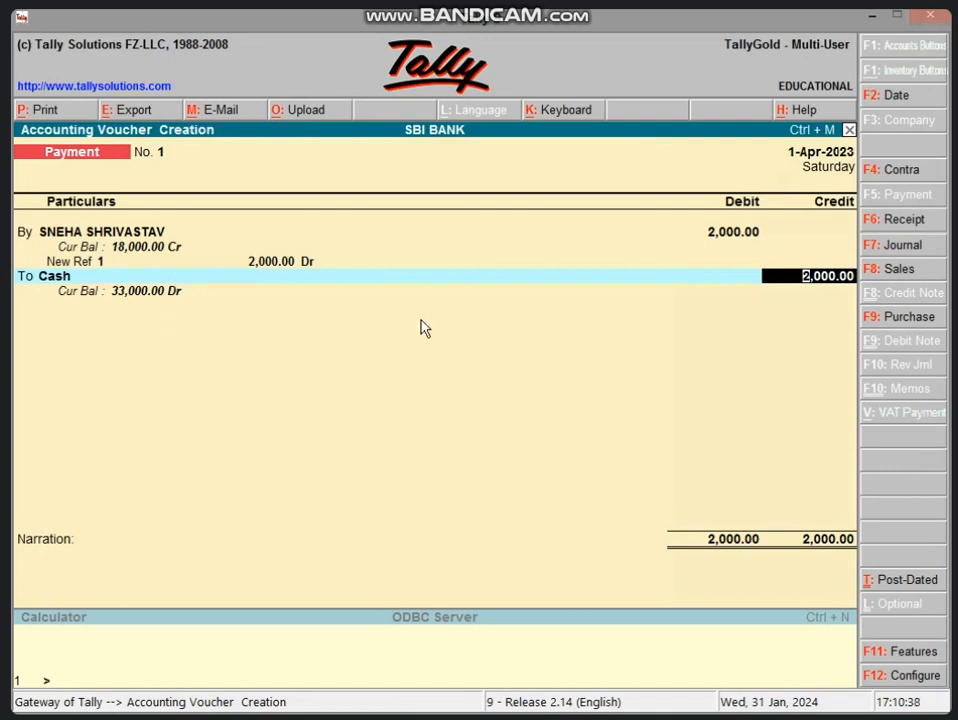
key(Return)
key(Return)
key(Return)
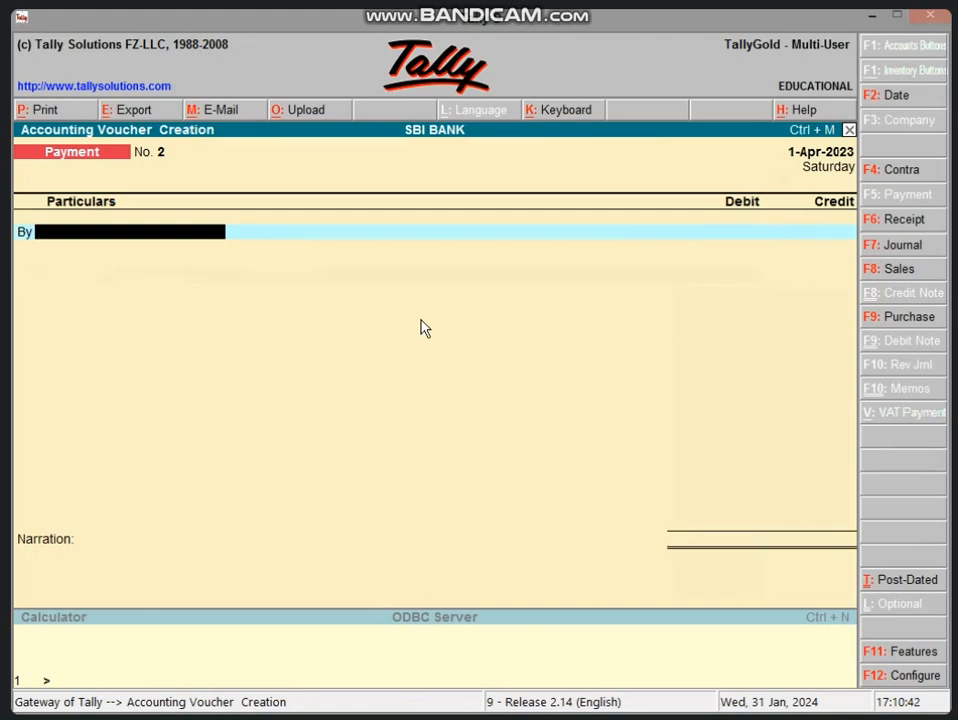
key(Escape)
key(Return)
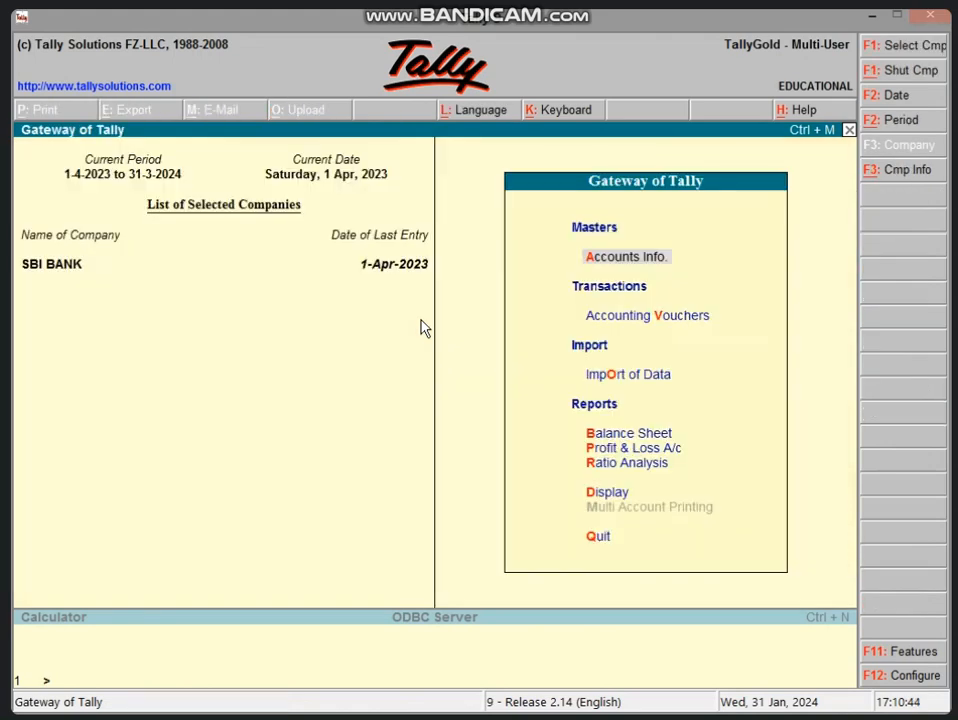
- Review the Balance Sheet balanced at 33,000.00, then begin Payment voucher No. 2
key(b)
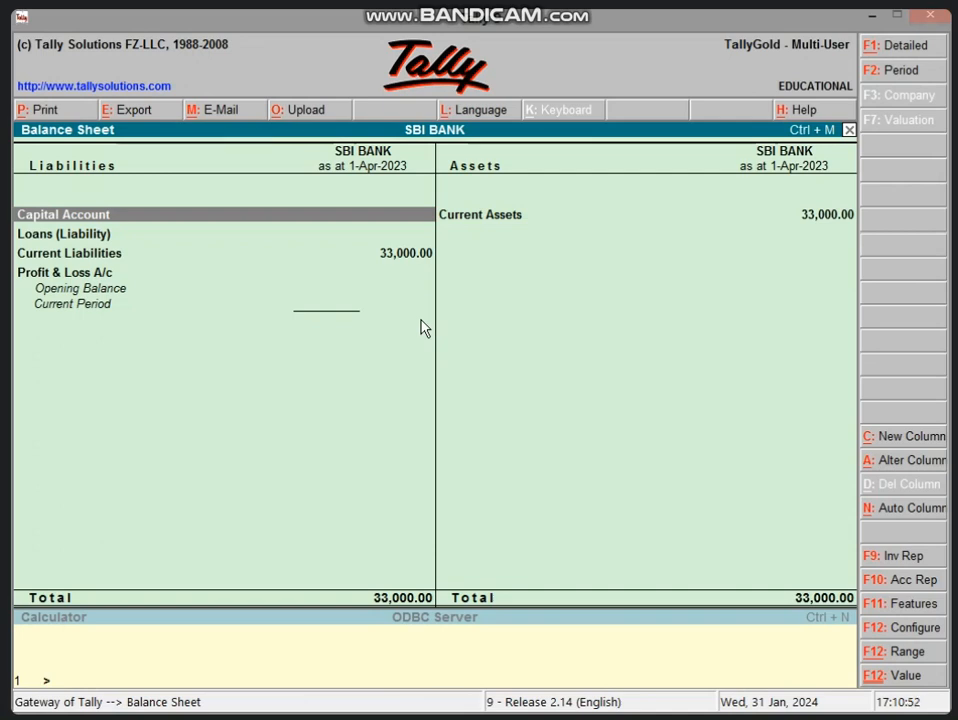
key(Escape)
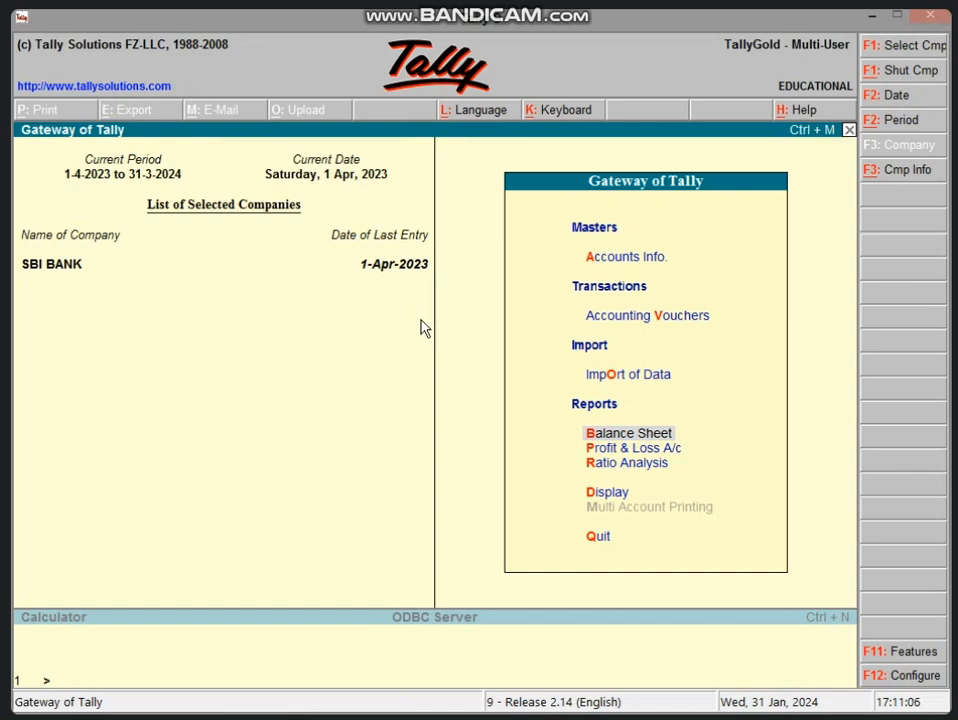
key(v)
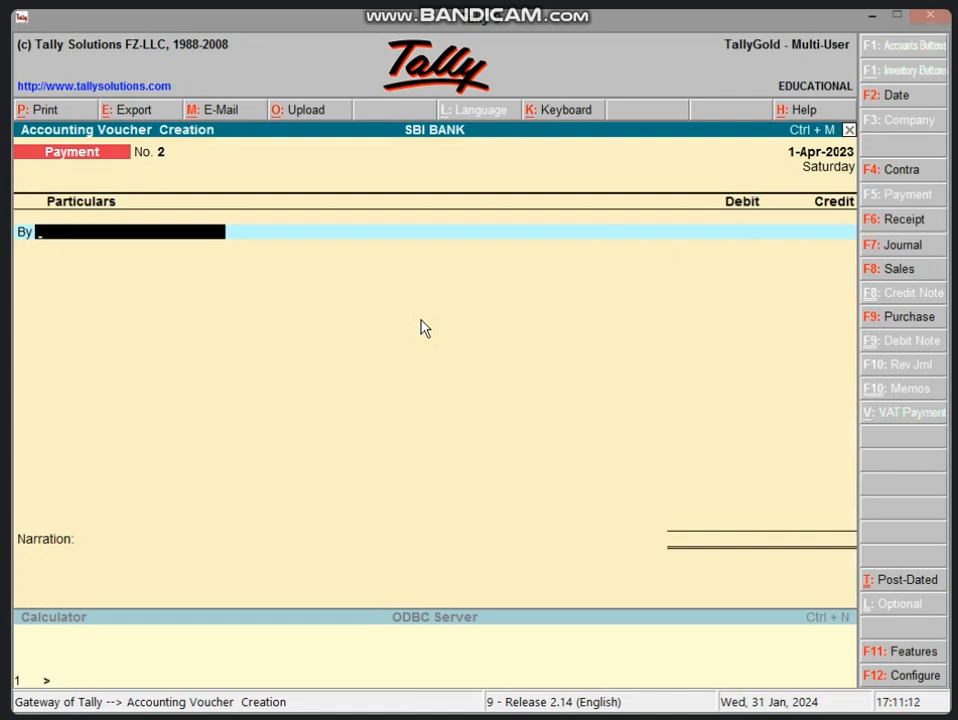
- Create the COMPUTER A/C ledger under Fixed Assets
key(alt+c)
text(C)
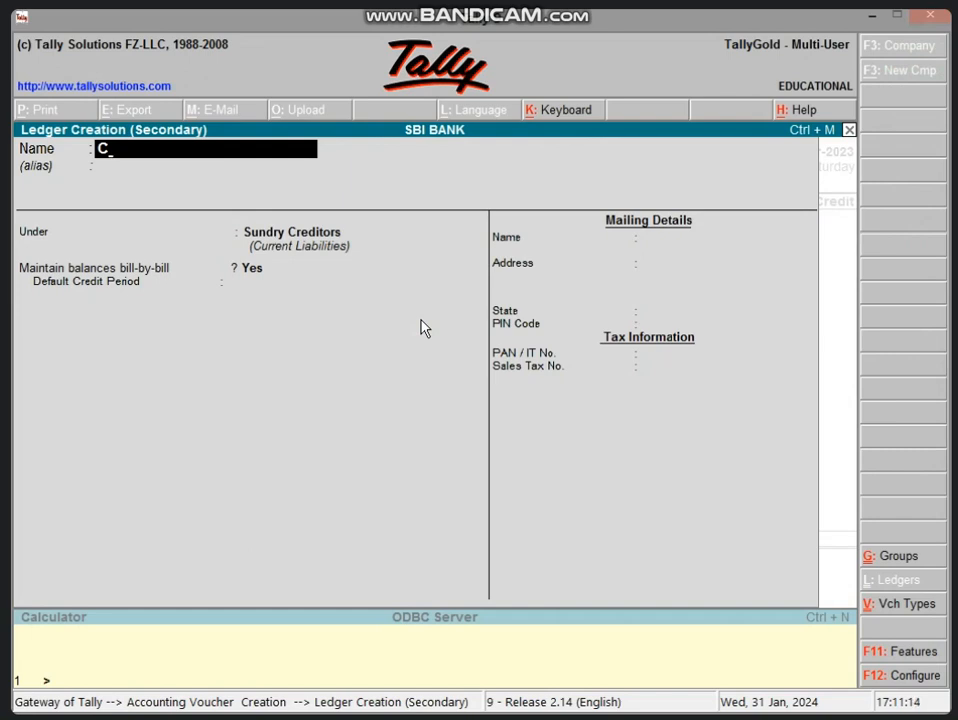
text(OMPUTER)
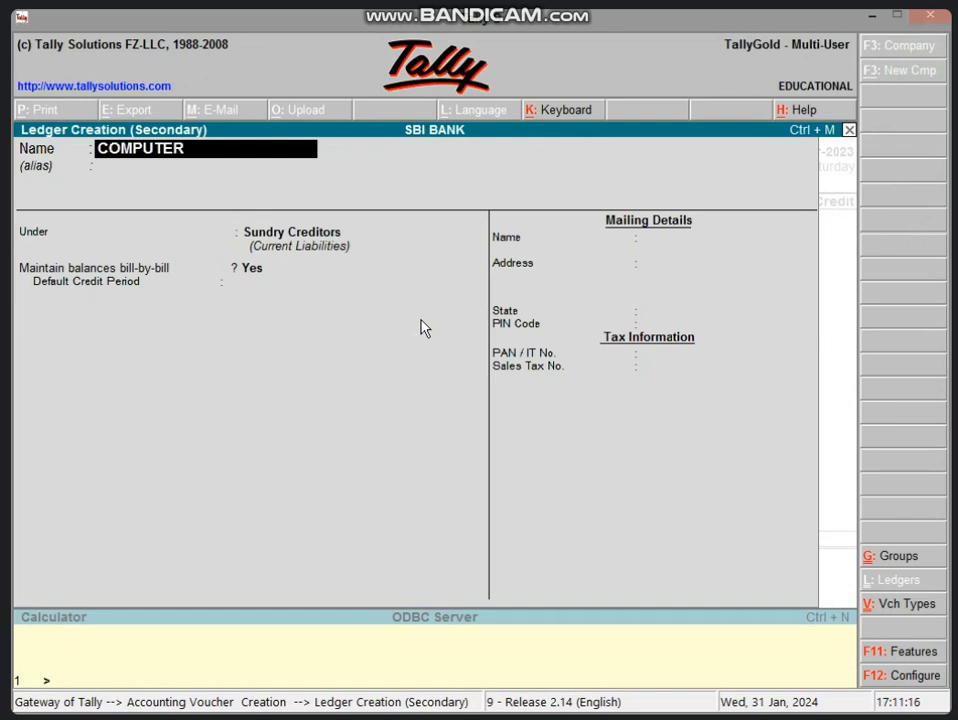
text( A/C)
key(Return)
key(Return)
text(F)
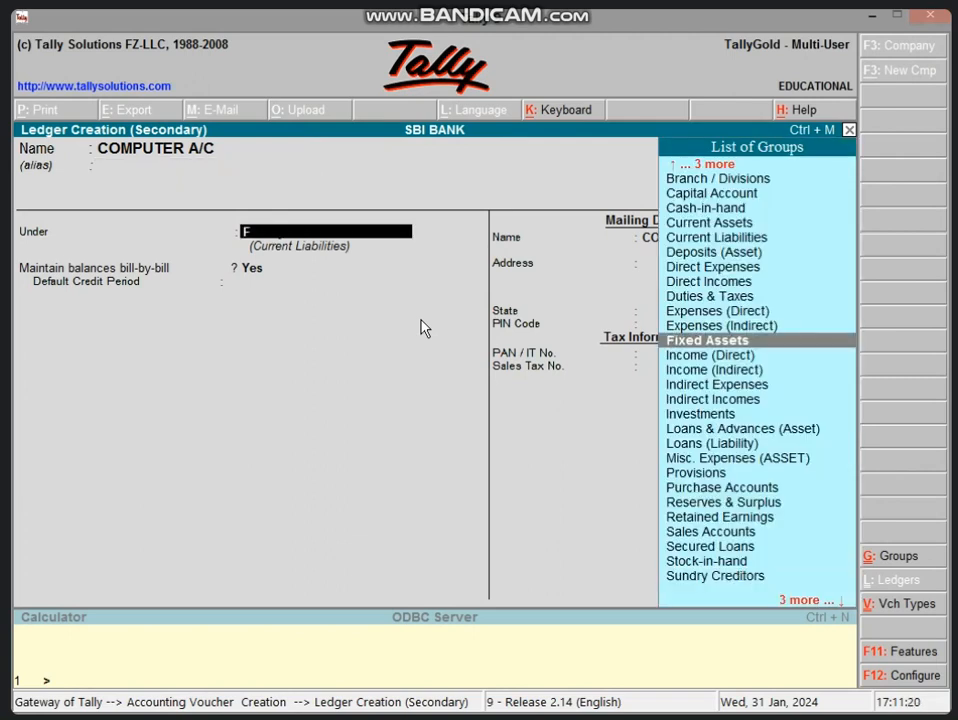
key(Return)
key(Return)
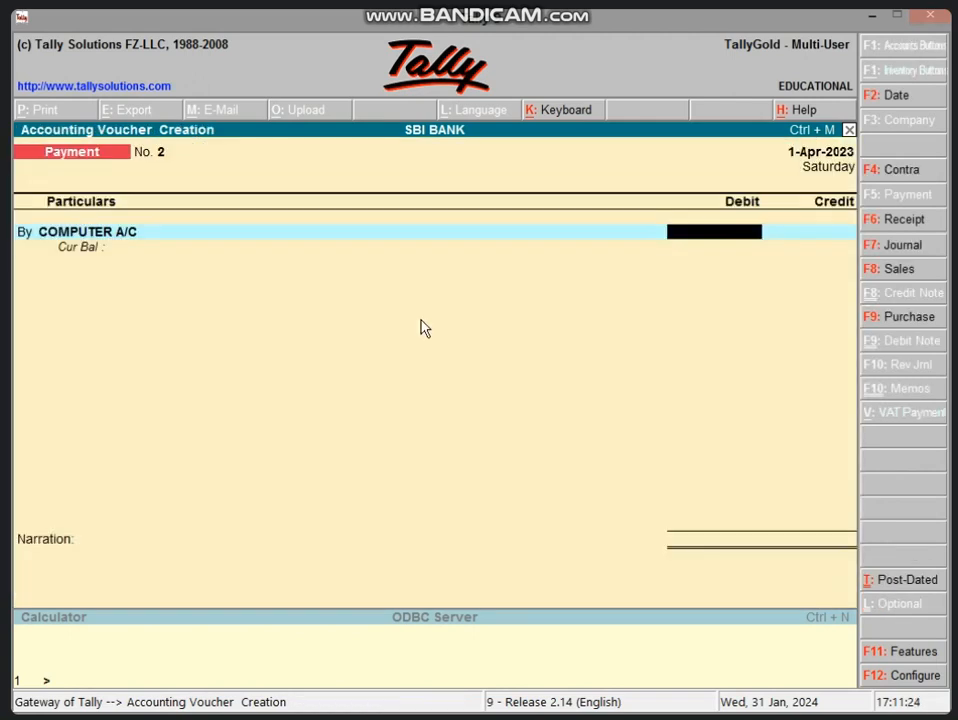
- Debit COMPUTER A/C 10,000 against Cash, save the payment, and leave voucher entry
text(10000)
key(Return)
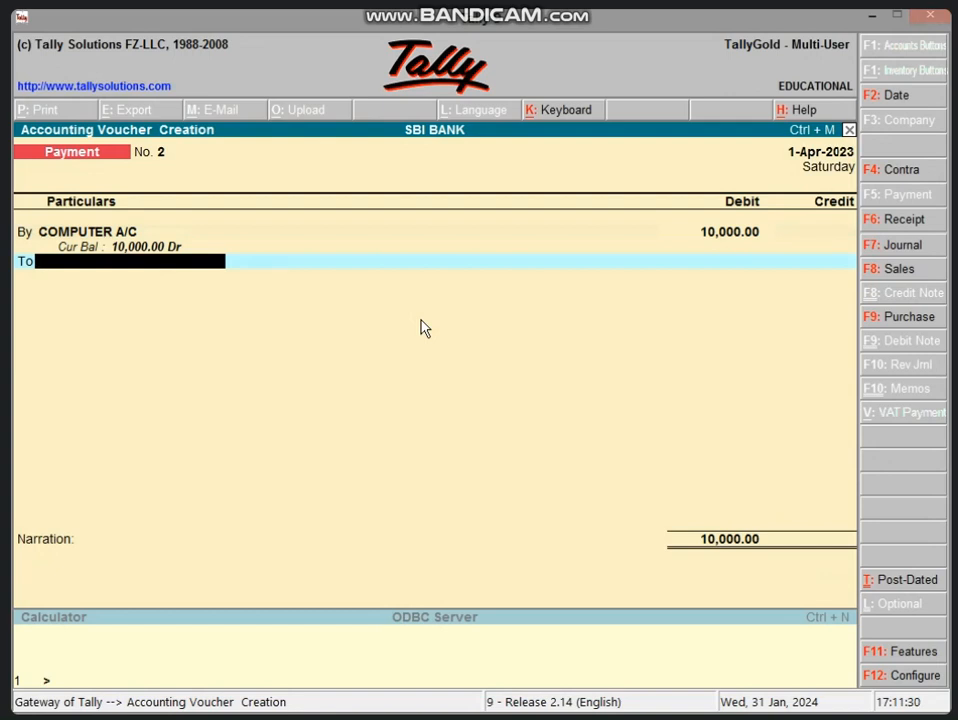
text(CA)
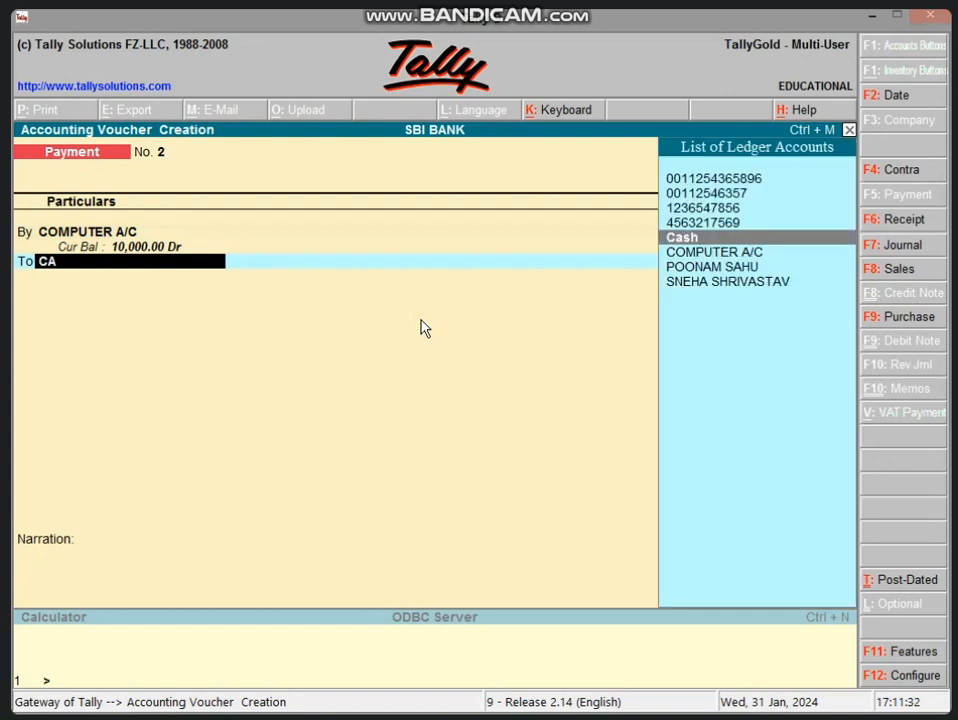
key(Return)
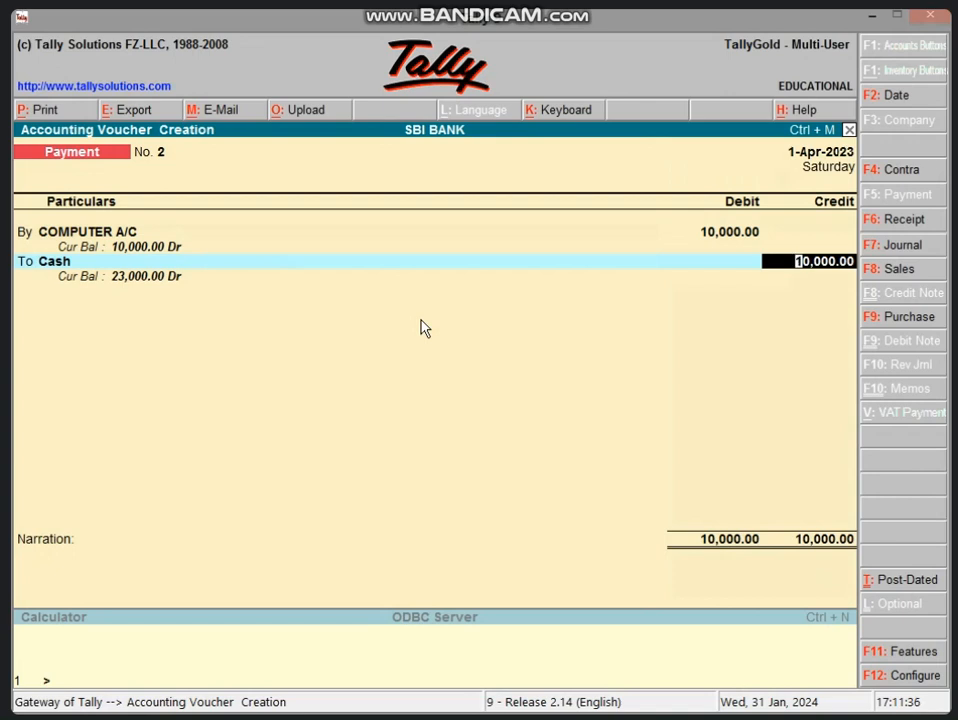
key(Return)
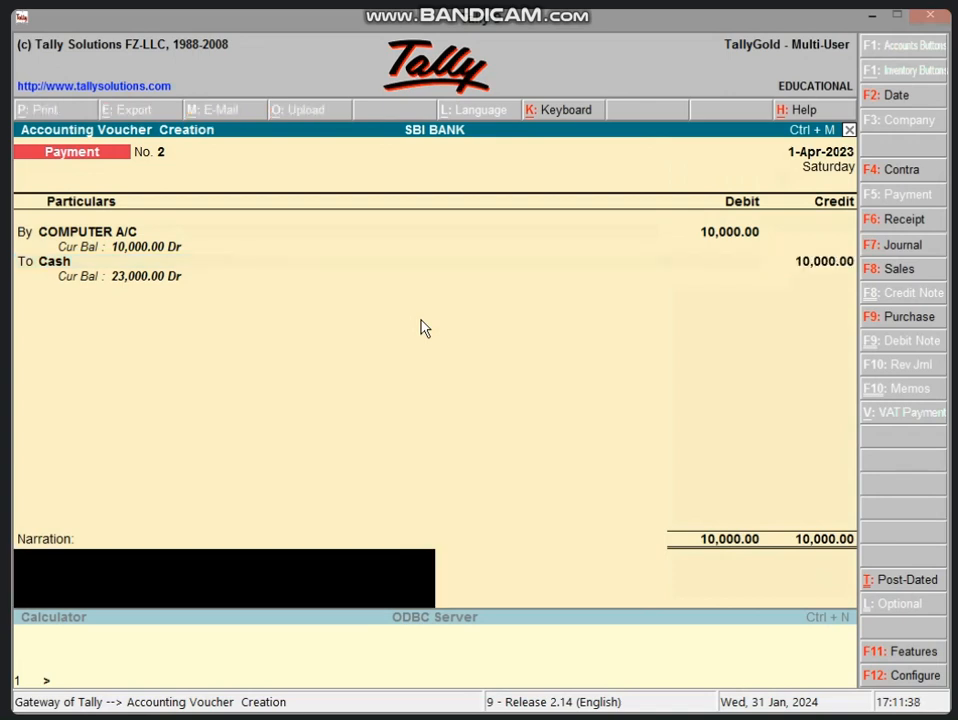
key(Return)
key(Return)
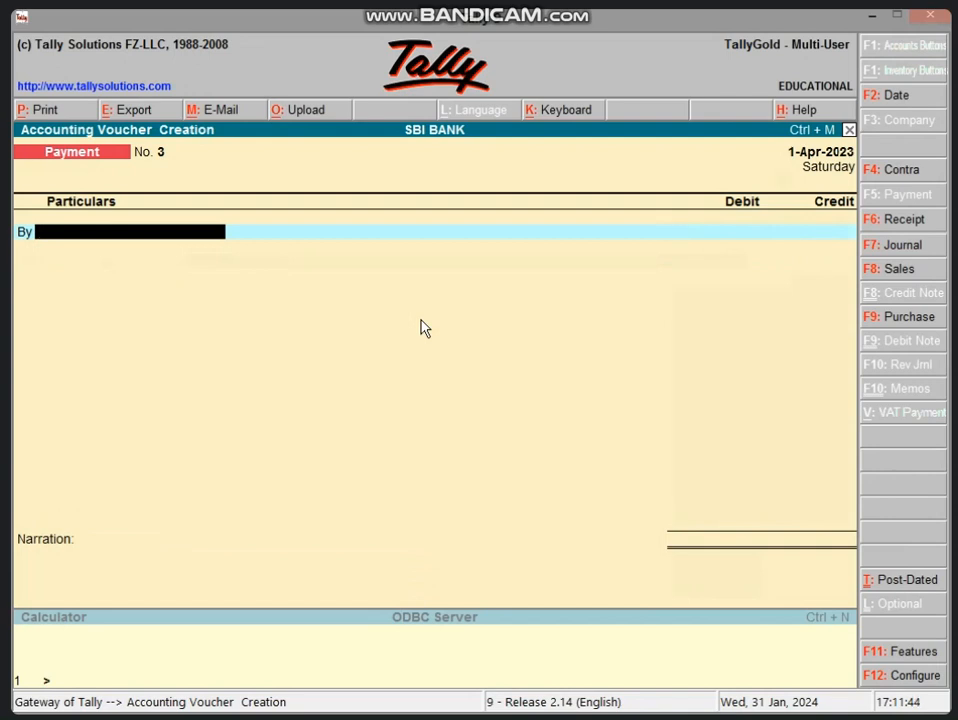
key(Escape)
- View SBI BANK's balance sheet showing Fixed Assets 10,000 and Current Assets 23,000, then close it
key(y)
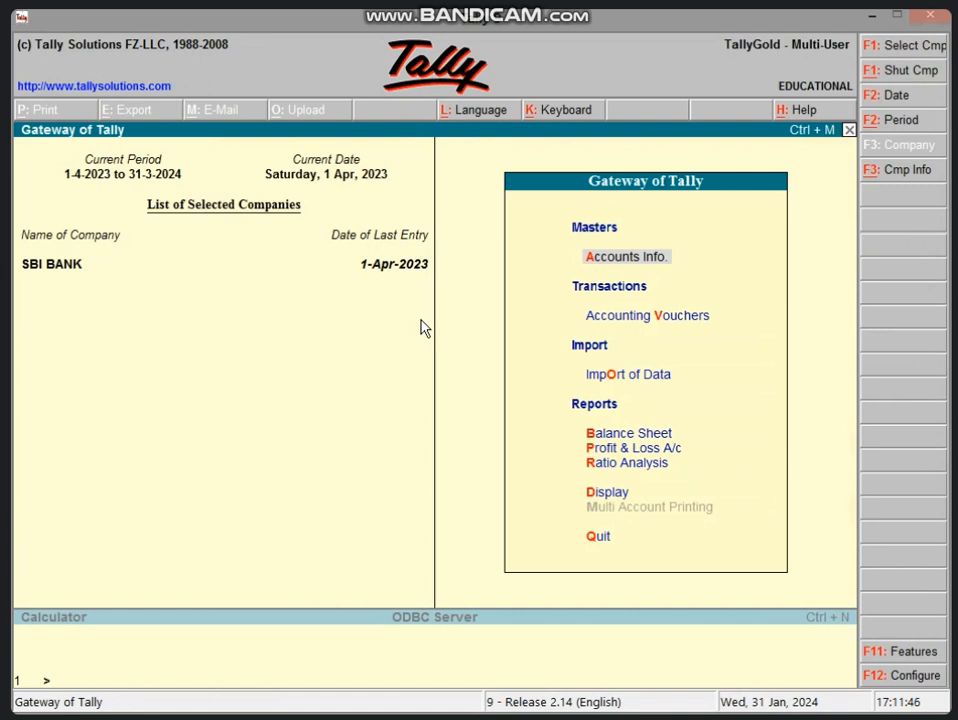
key(b)
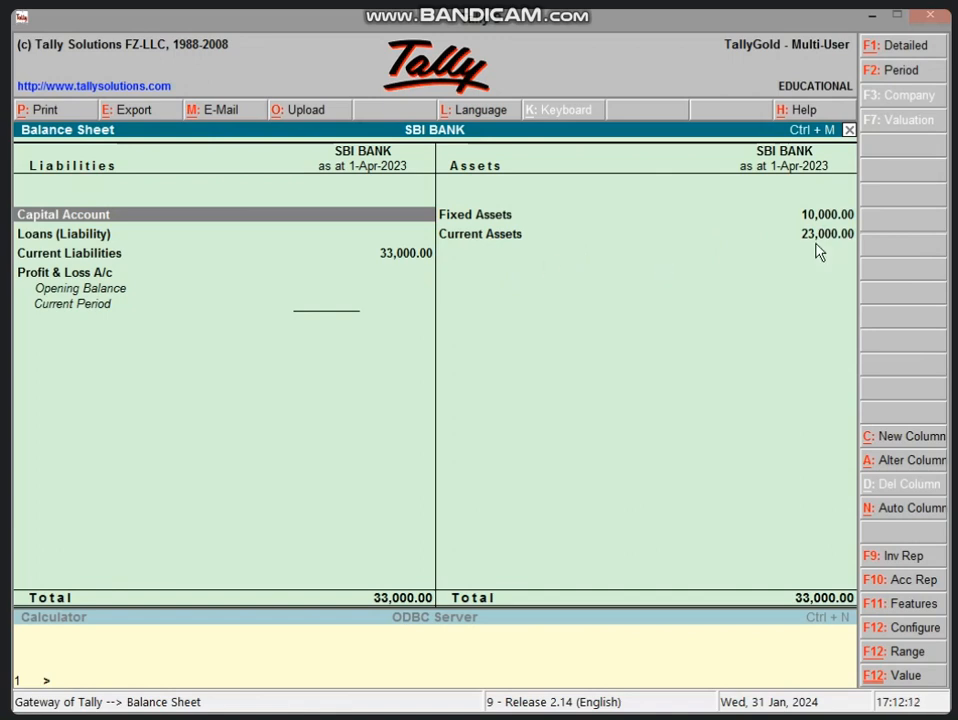
key(Escape)
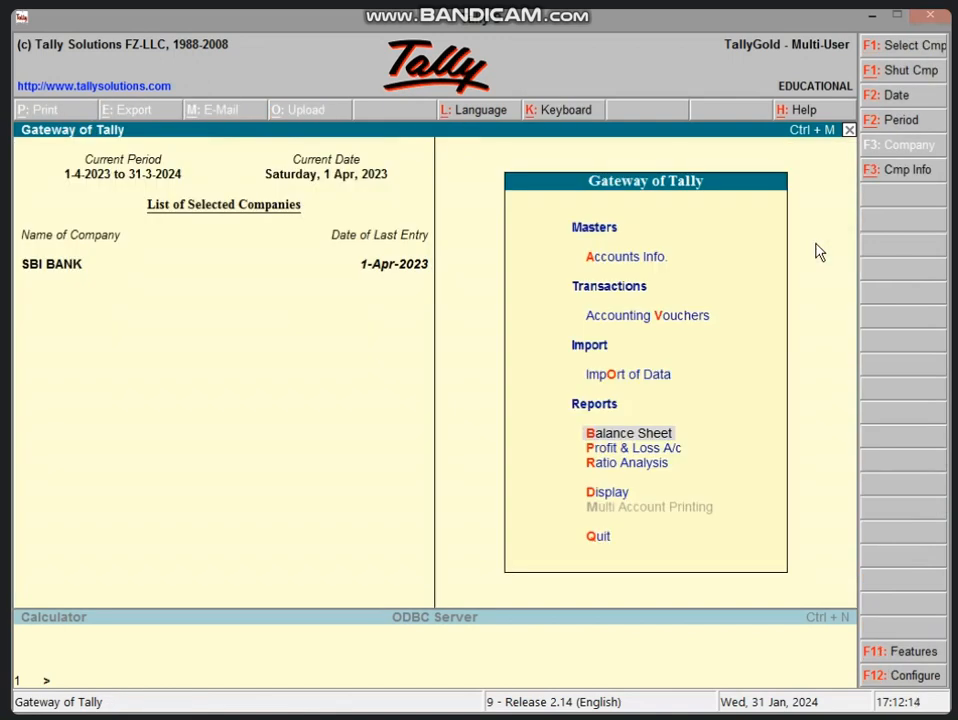
- In Journal voucher No. 1, debit COMPUTER A/C with 35,000
key(v)
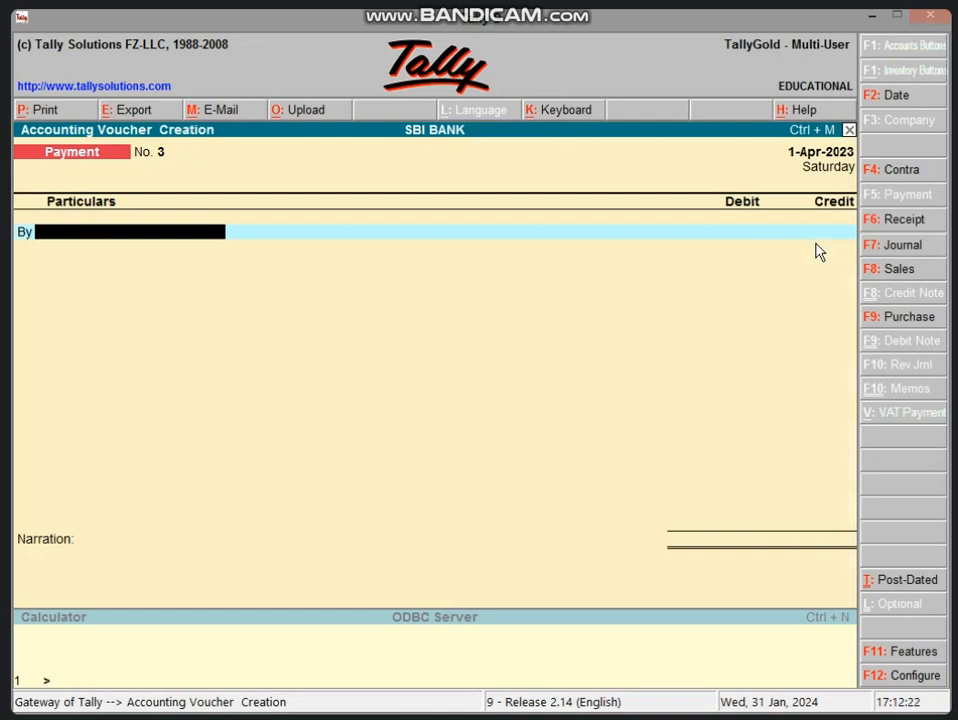
key(F7)
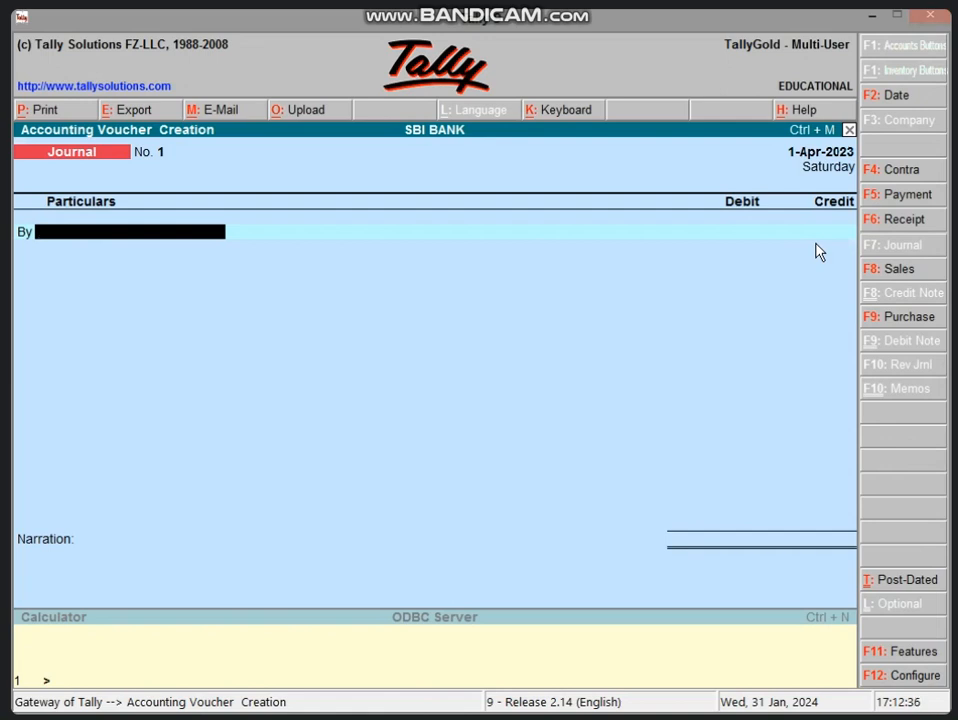
text(C)
key(Return)
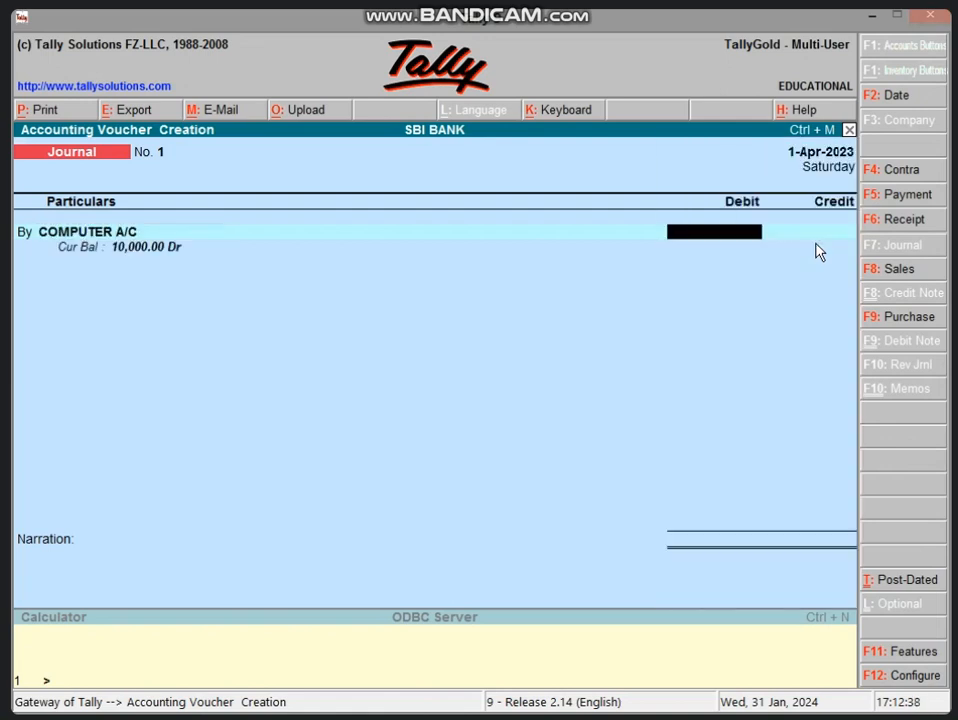
text(35000)
key(Return)
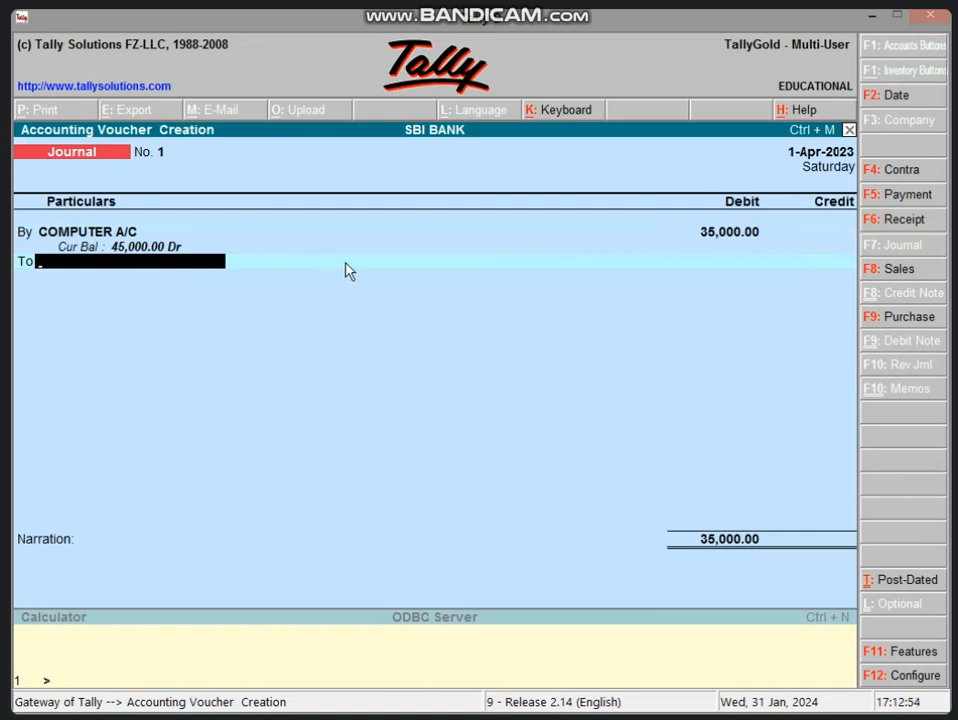
- Create ledger RAM'S A/C under Sundry Creditors with State left Not Applicable
key(alt+c)
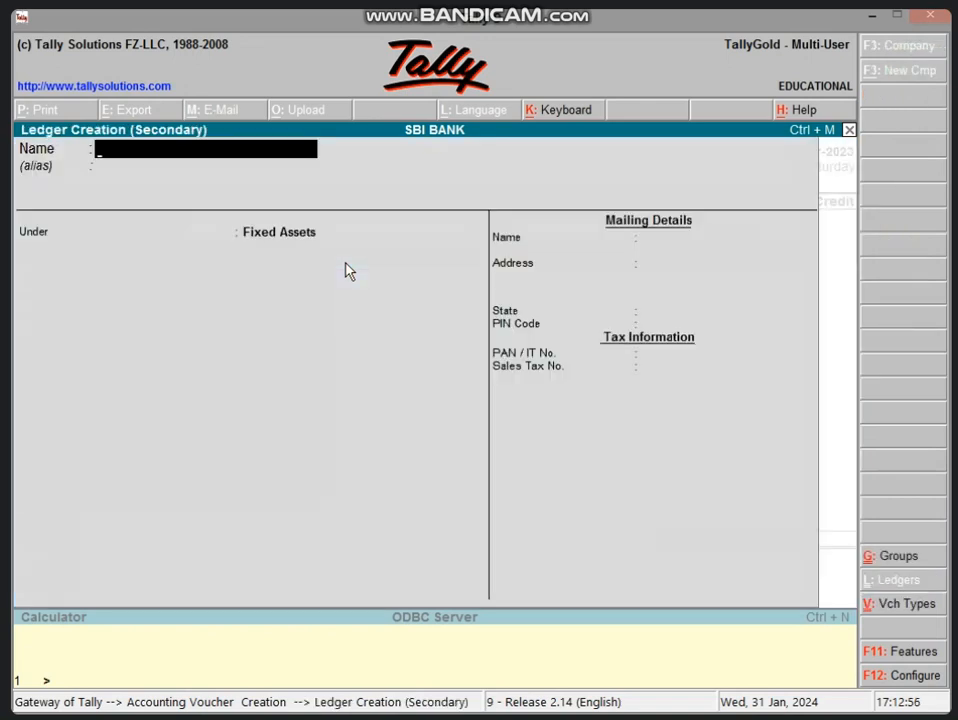
text(RAM'S A)
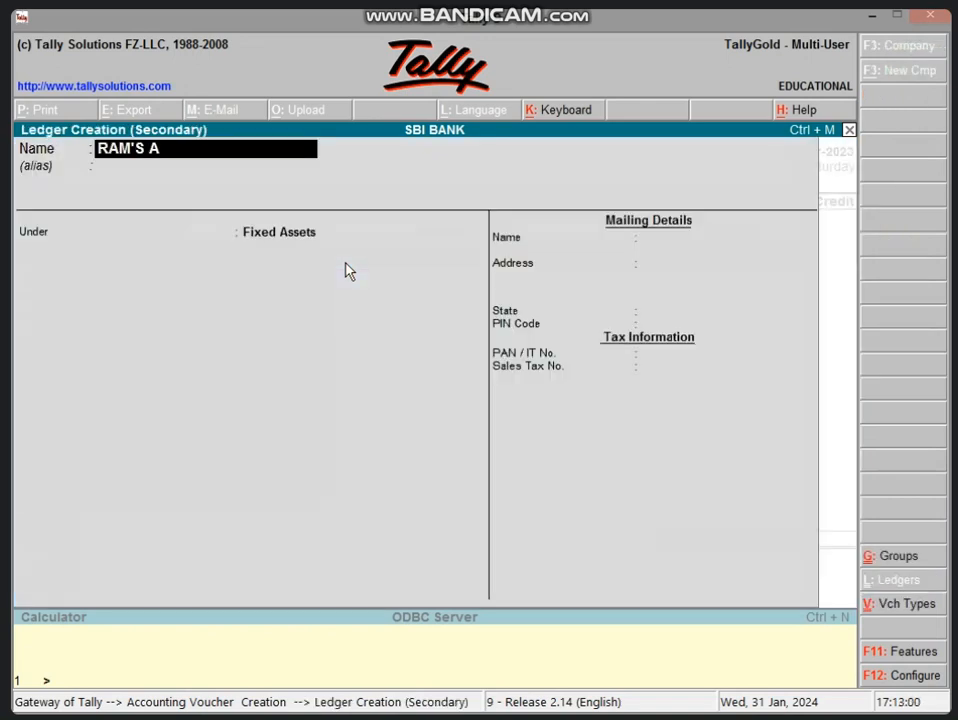
text(/C)
key(Return)
key(Return)
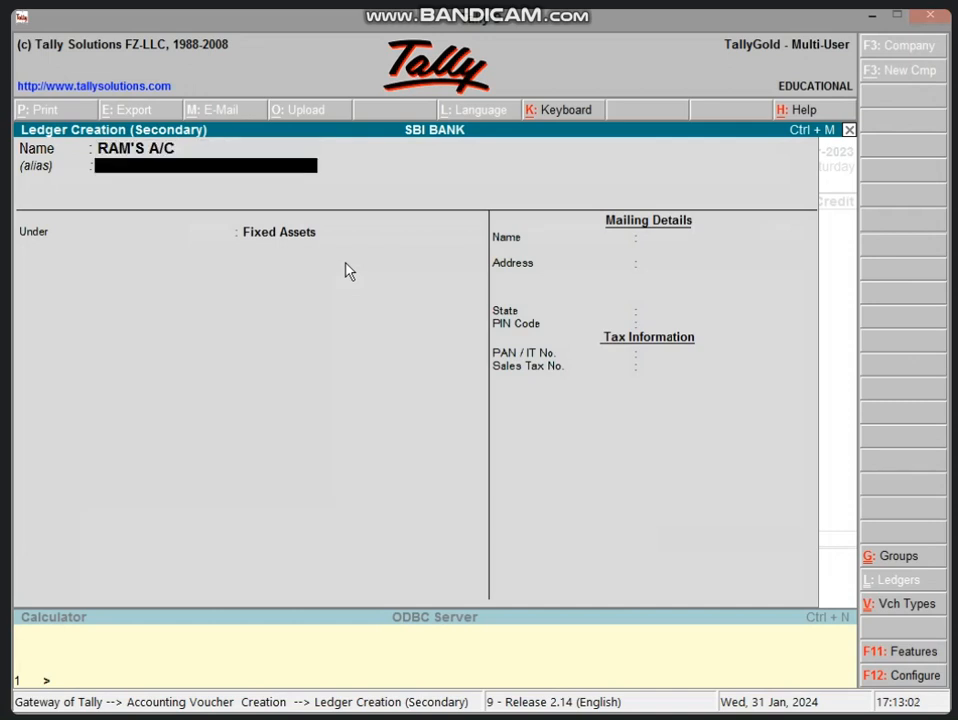
text(DU)
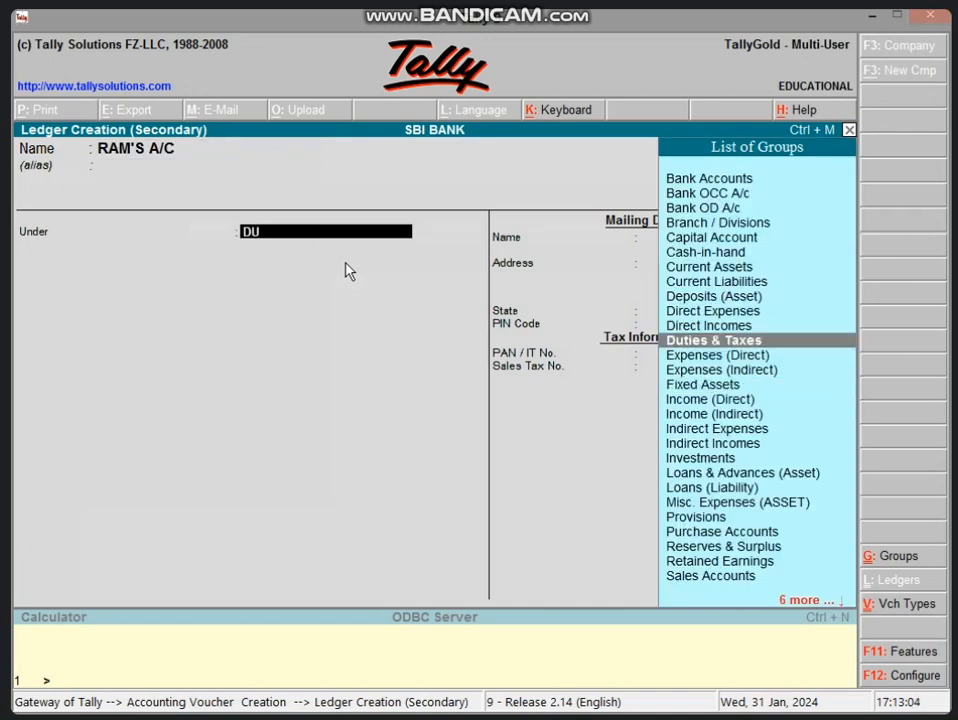
key(BackSpace)
key(BackSpace)
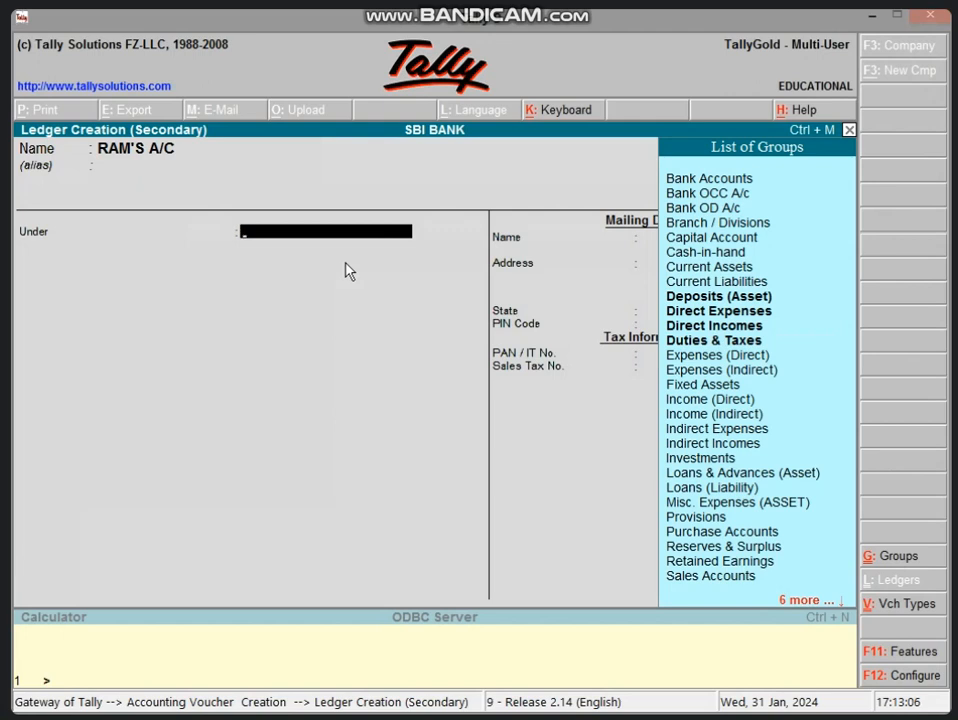
text(SU)
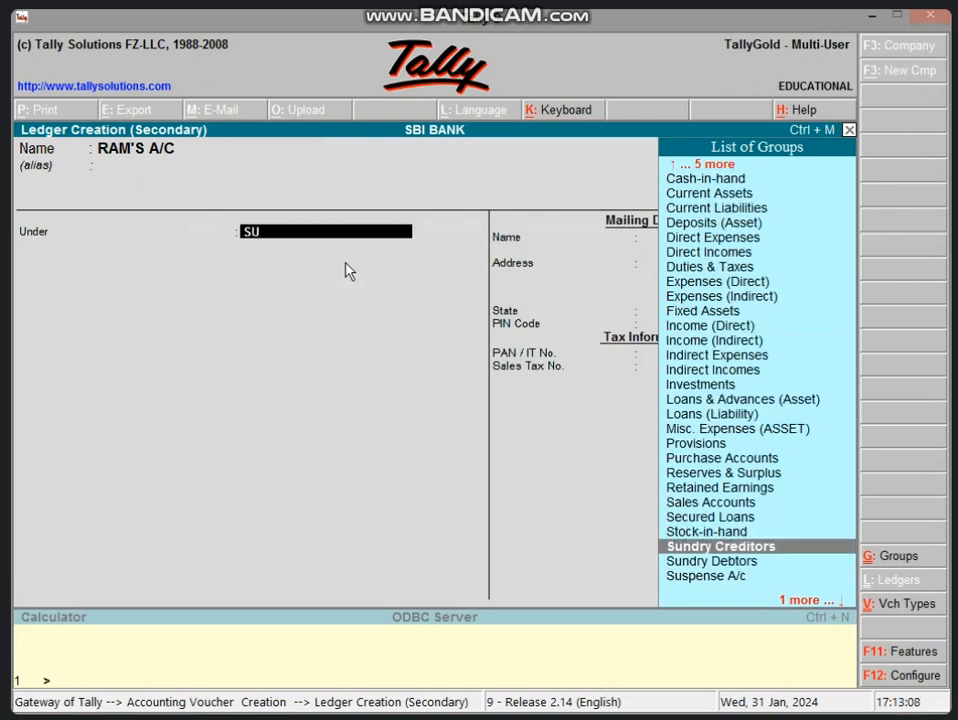
key(Return)
key(Return)
key(Return)
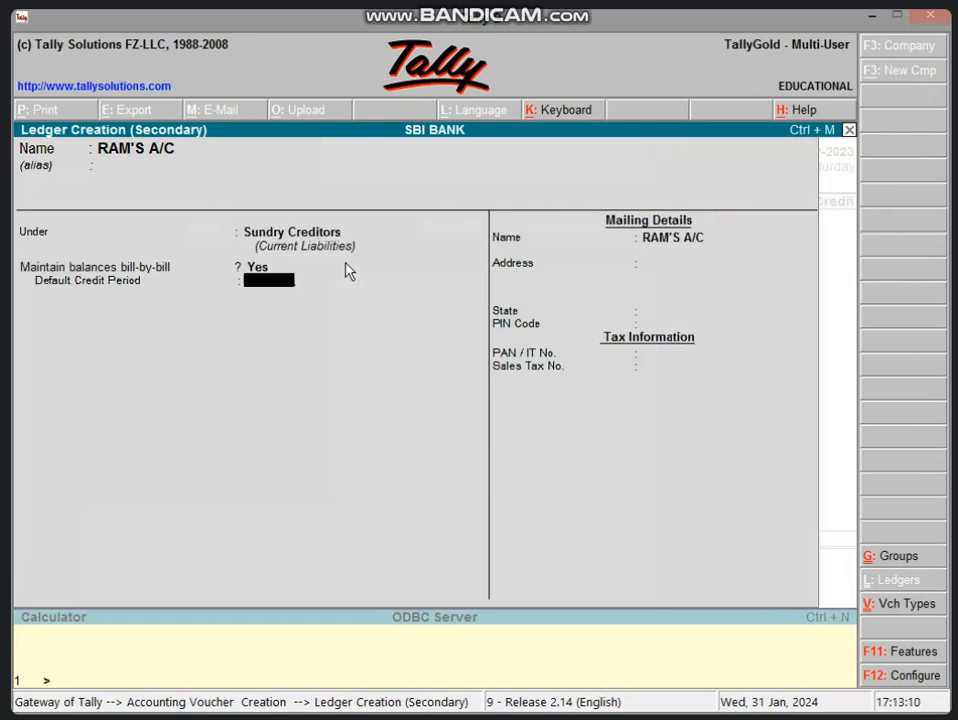
key(Return)
key(Return)
key(Return)
key(Return)
key(Return)
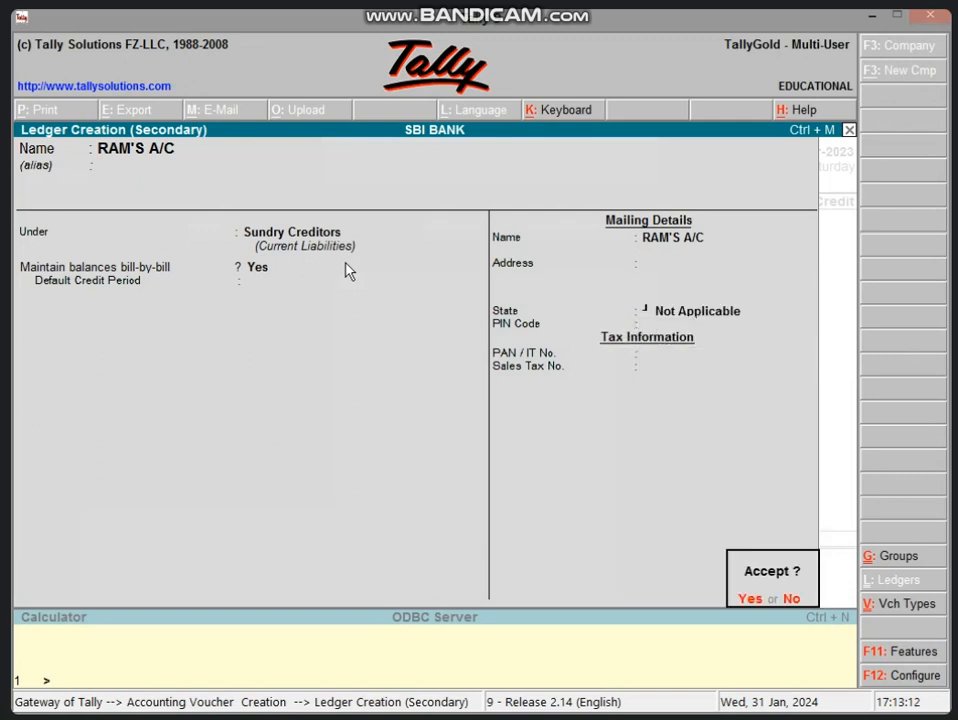
key(Return)
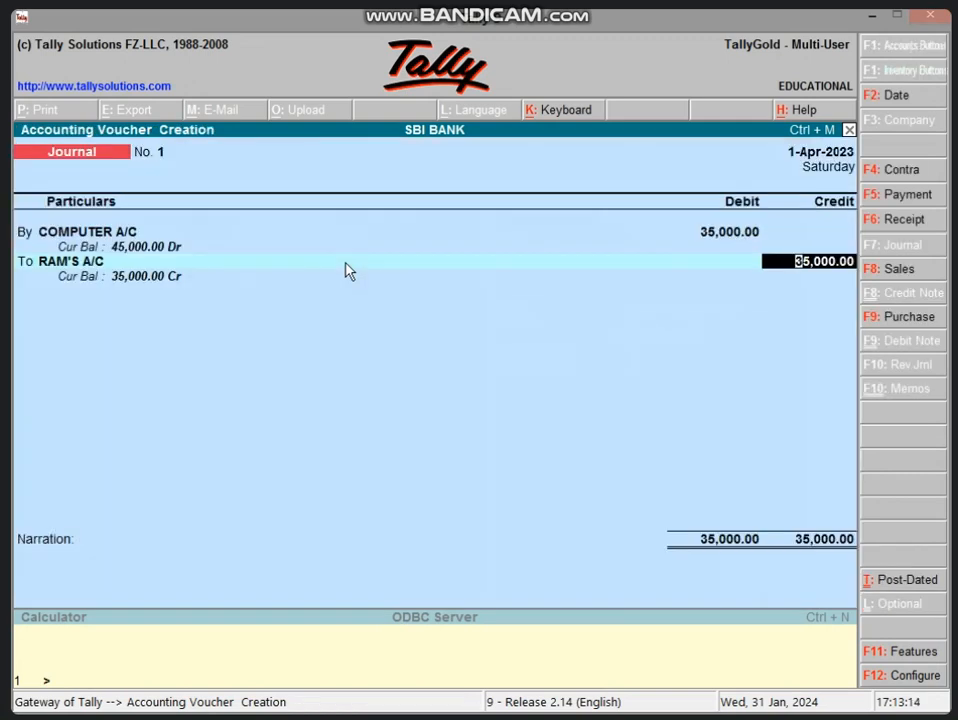
- Credit RAM'S A/C 35,000 as New Ref 1 and save the journal
key(Return)
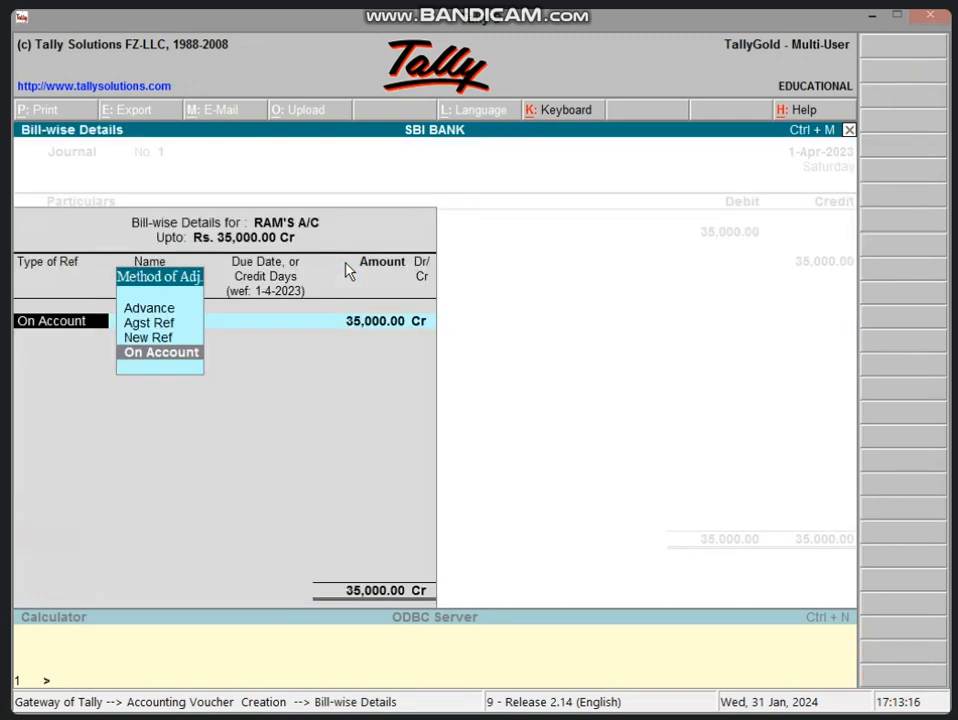
key(Up)
key(Return)
text(1)
key(Return)
key(Return)
key(Return)
key(Return)
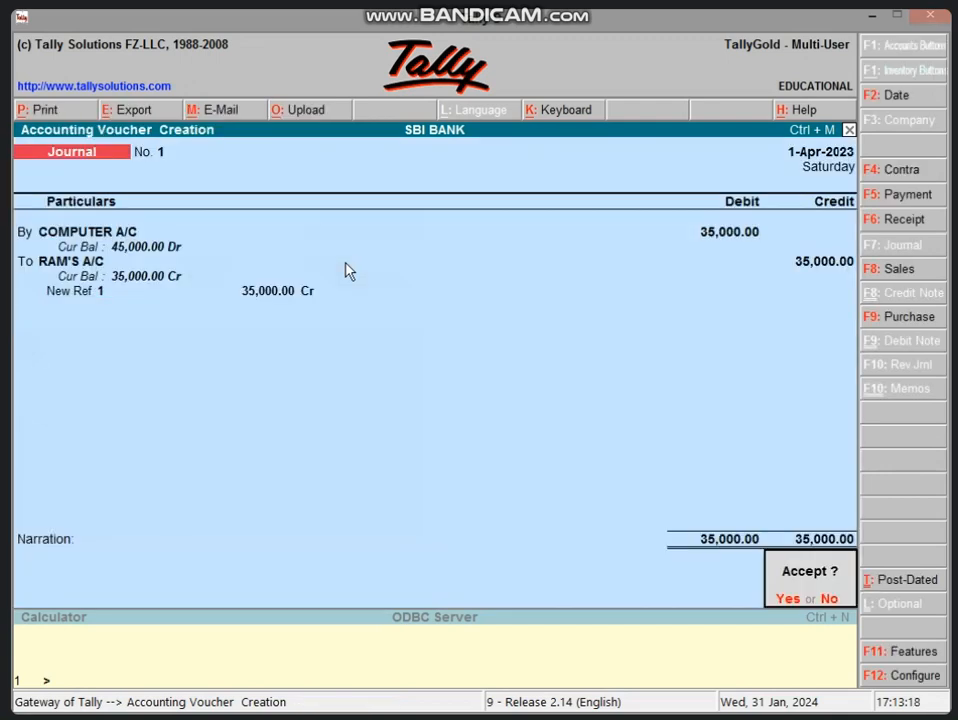
key(Return)
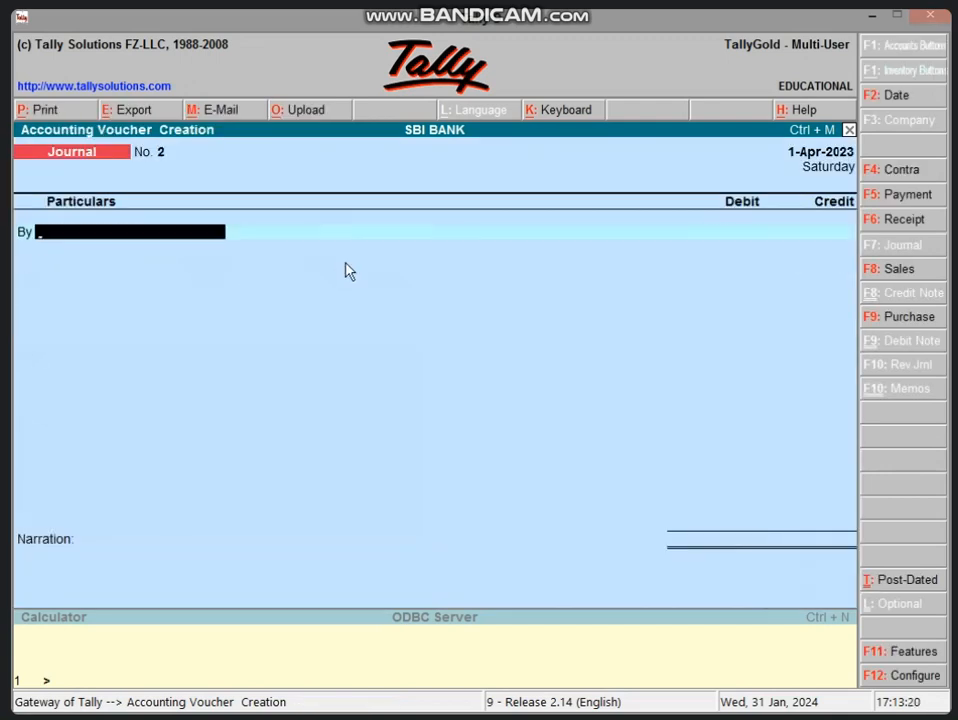
- Open the balance sheet, now totalling 68,000 with Fixed Assets 45,000
key(Escape)
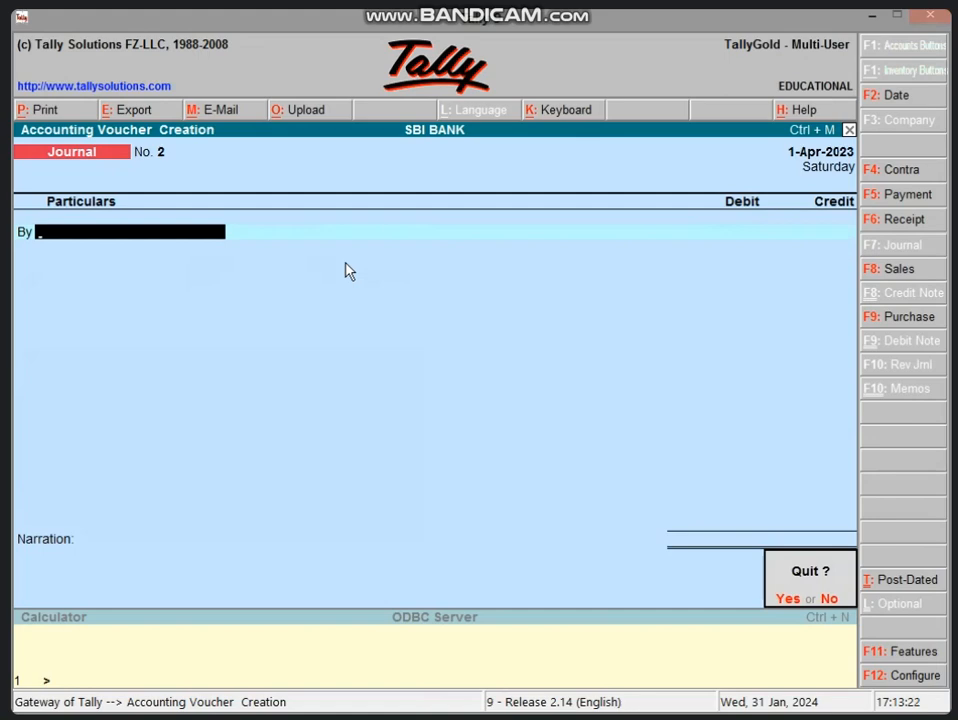
key(Return)
key(b)
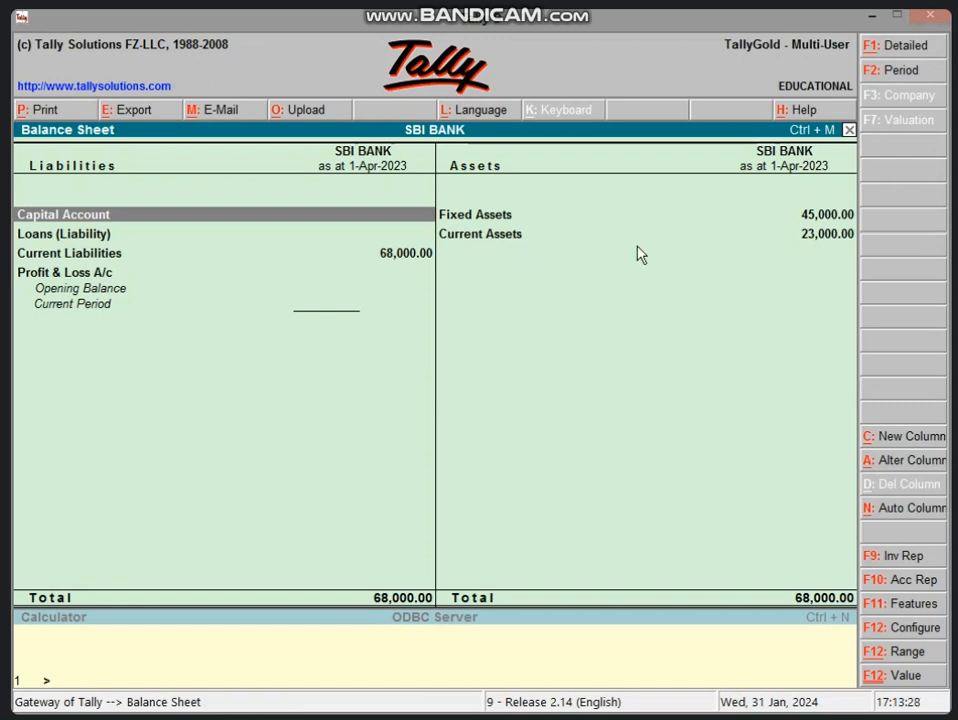
- Review the Fixed Assets and Current Liabilities lines and expand the balance sheet to detailed view
click(823, 216)
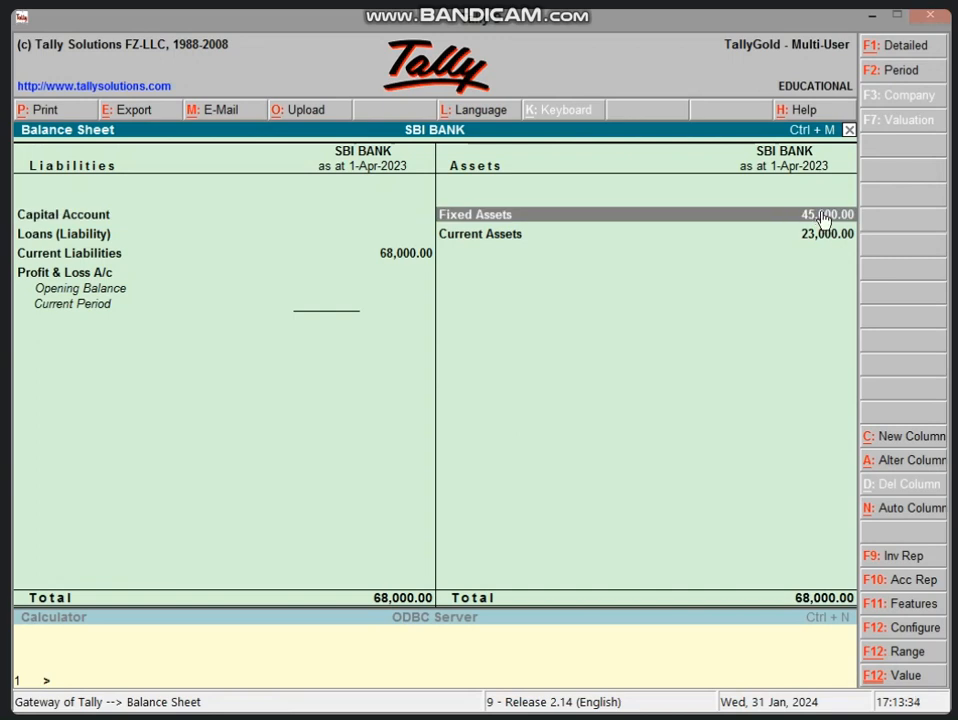
click(405, 257)
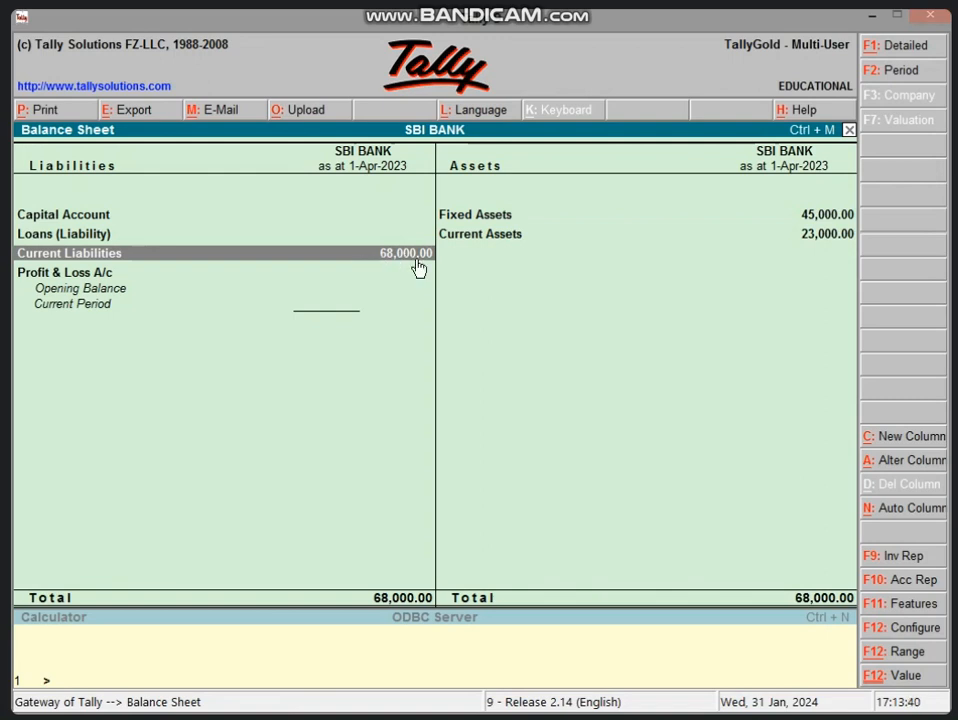
key(alt+F1)
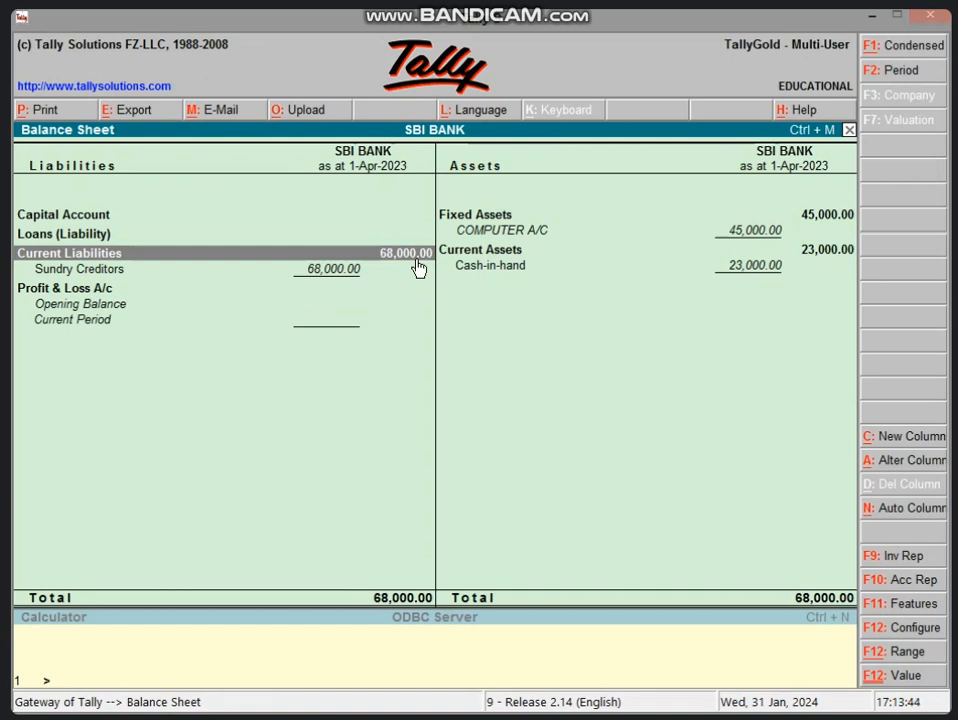
- Open the Sundry Creditors group summary showing RAM'S A/C at 35,000, then close it
click(418, 268)
key(Return)
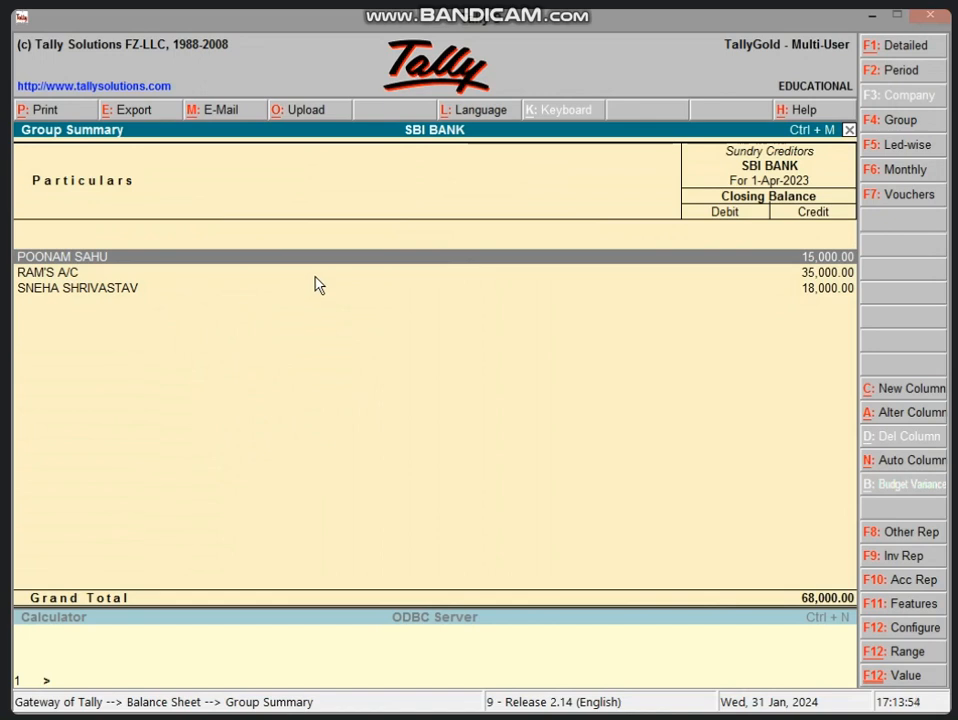
click(145, 276)
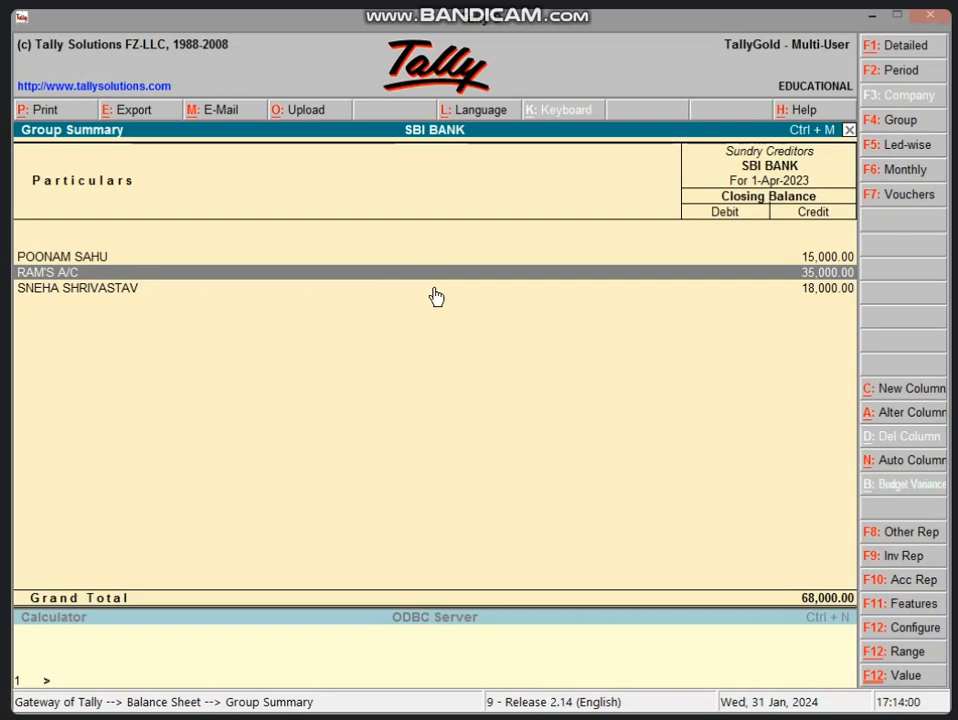
key(Escape)
key(Escape)
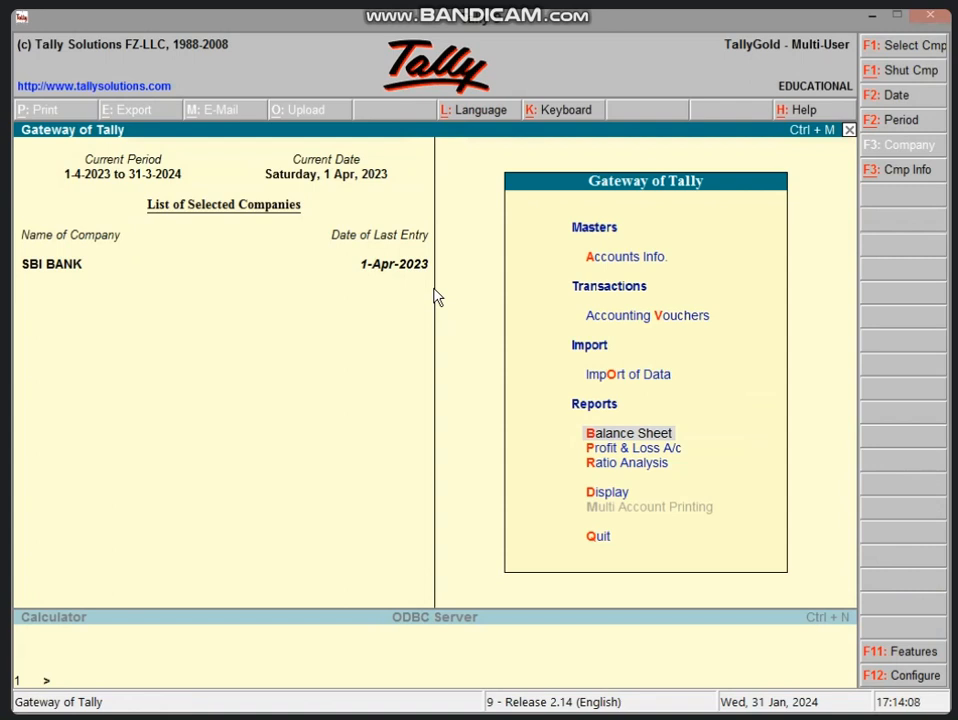
- In Payment voucher No. 3, debit RAM'S A/C 10,000 against New Ref 3
key(v)
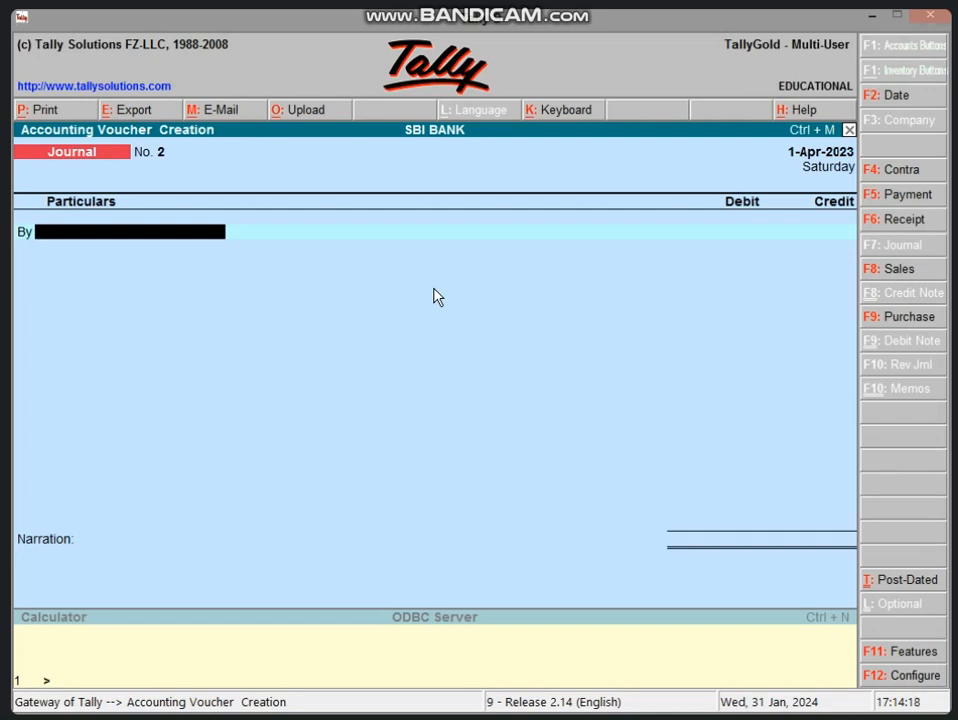
key(Return)
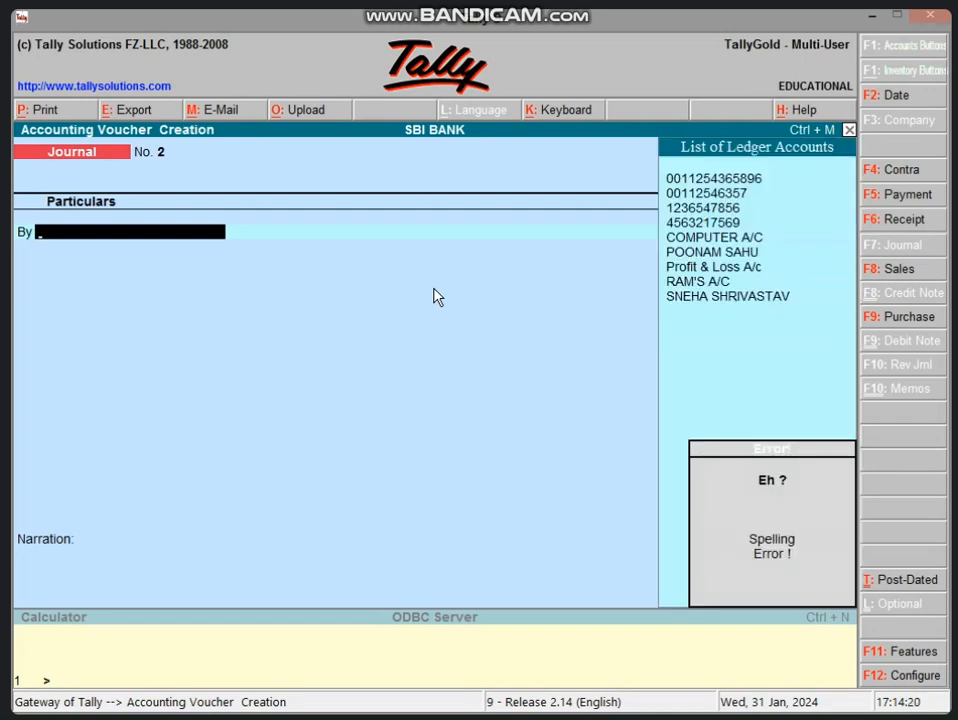
key(F5)
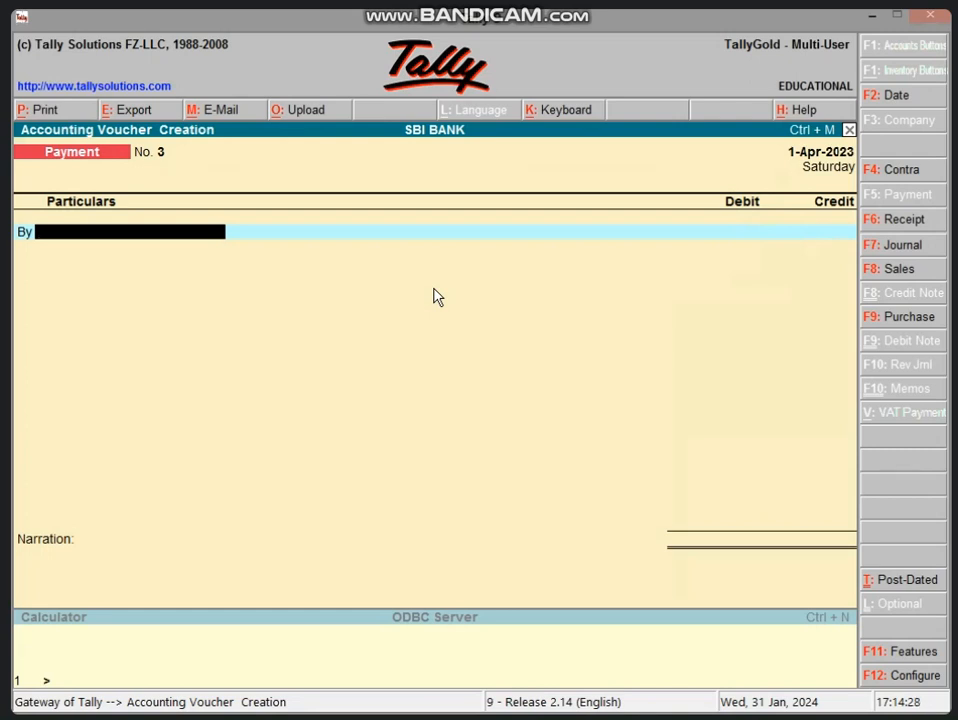
text(RA)
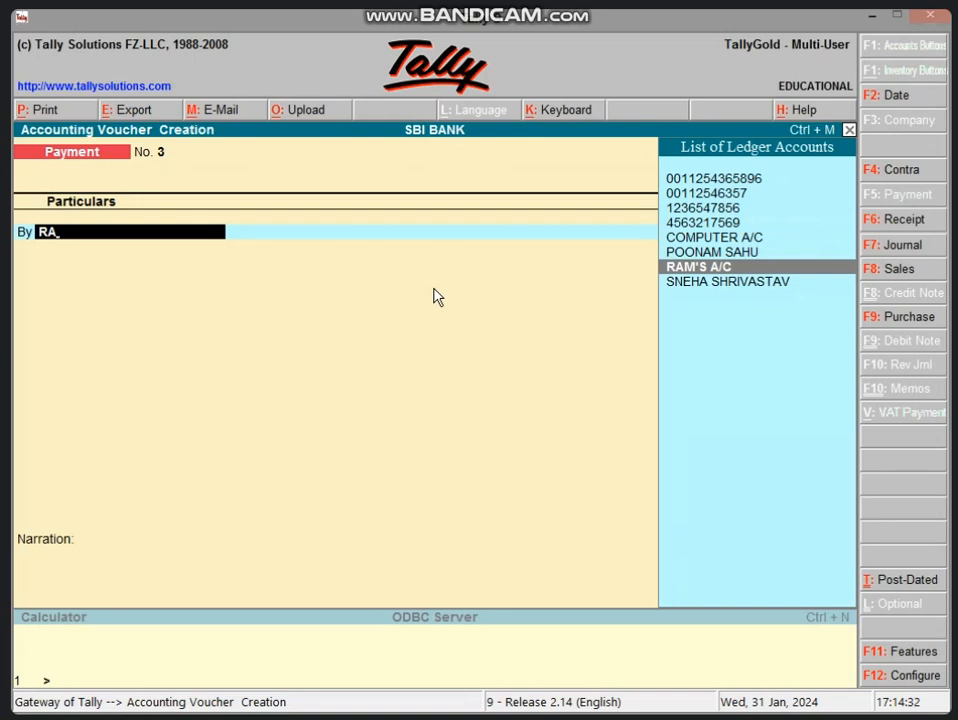
key(Return)
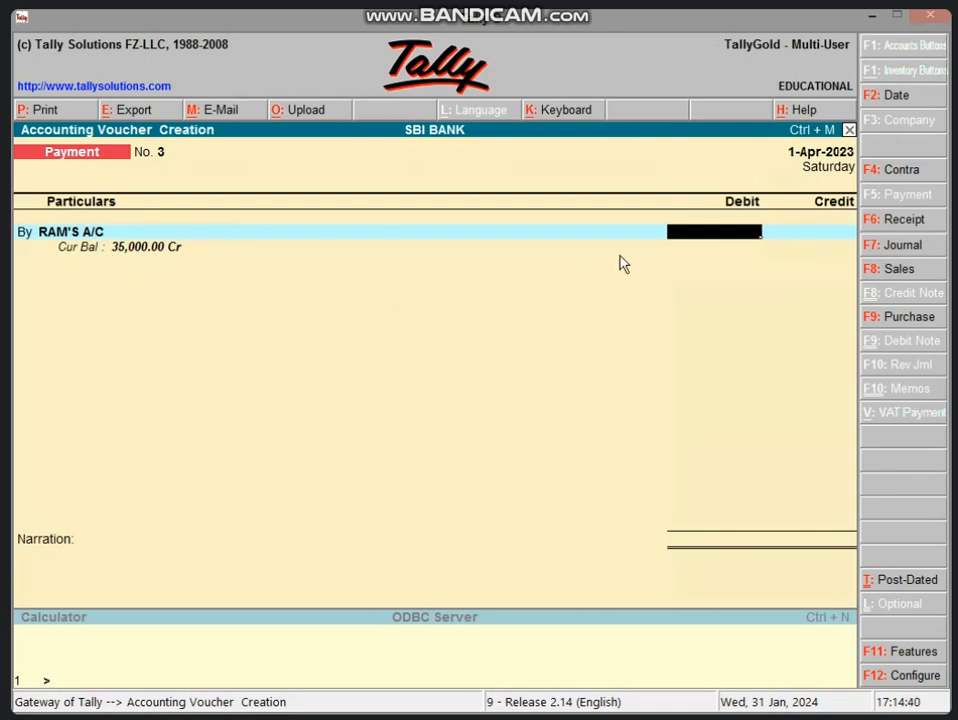
text(10000)
key(Return)
key(Down)
key(Return)
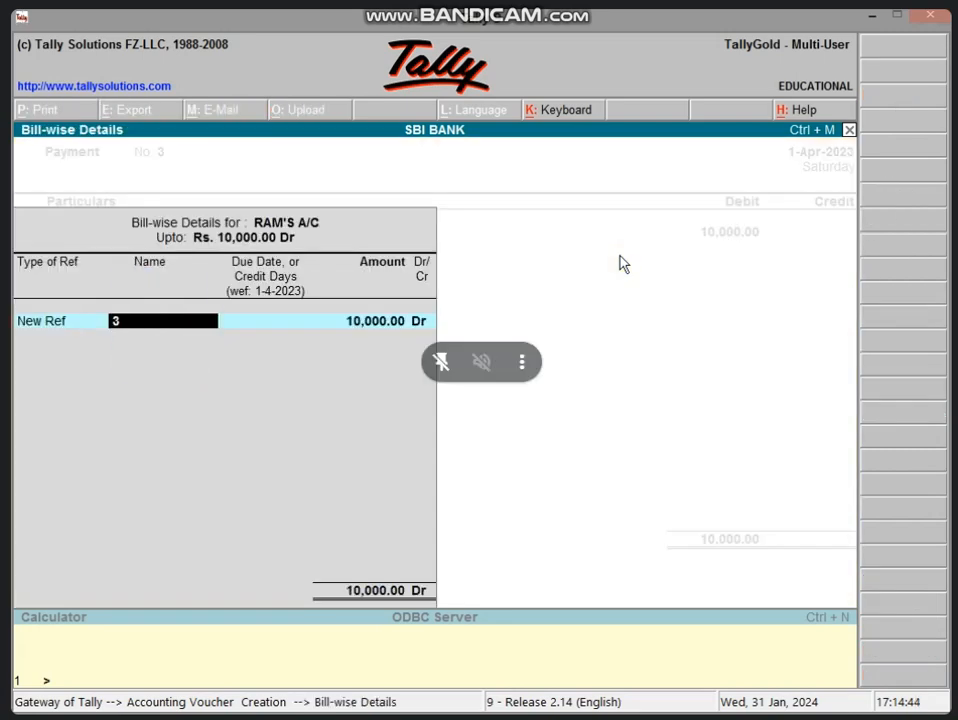
key(Return)
key(Return)
key(Return)
key(Return)
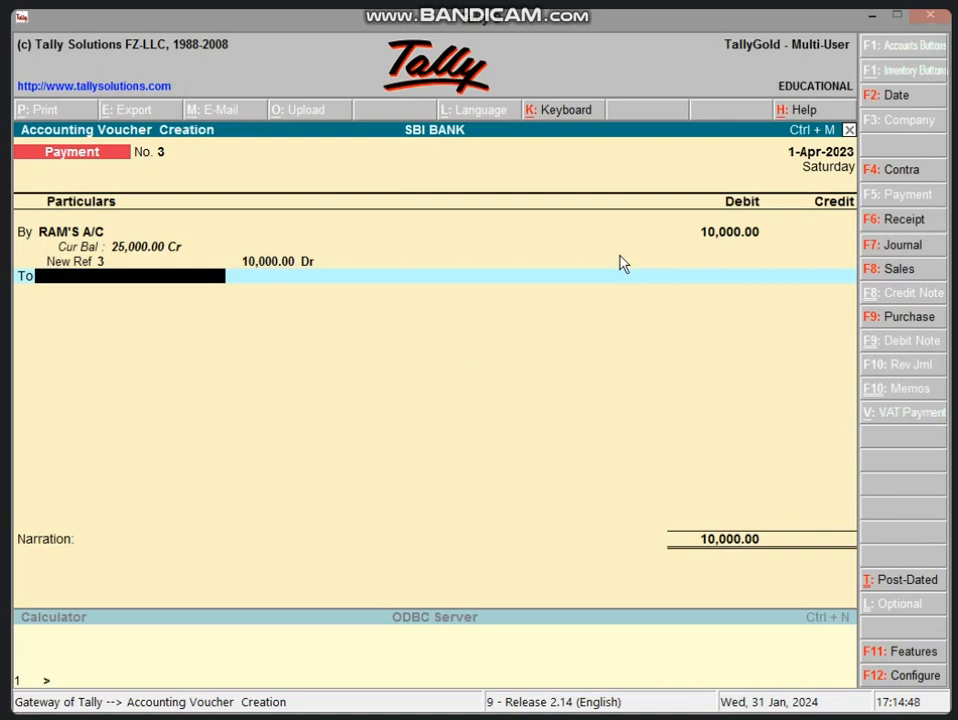
- Credit Cash 10,000, save the payment and return to Gateway of Tally
text(CAS)
key(Return)
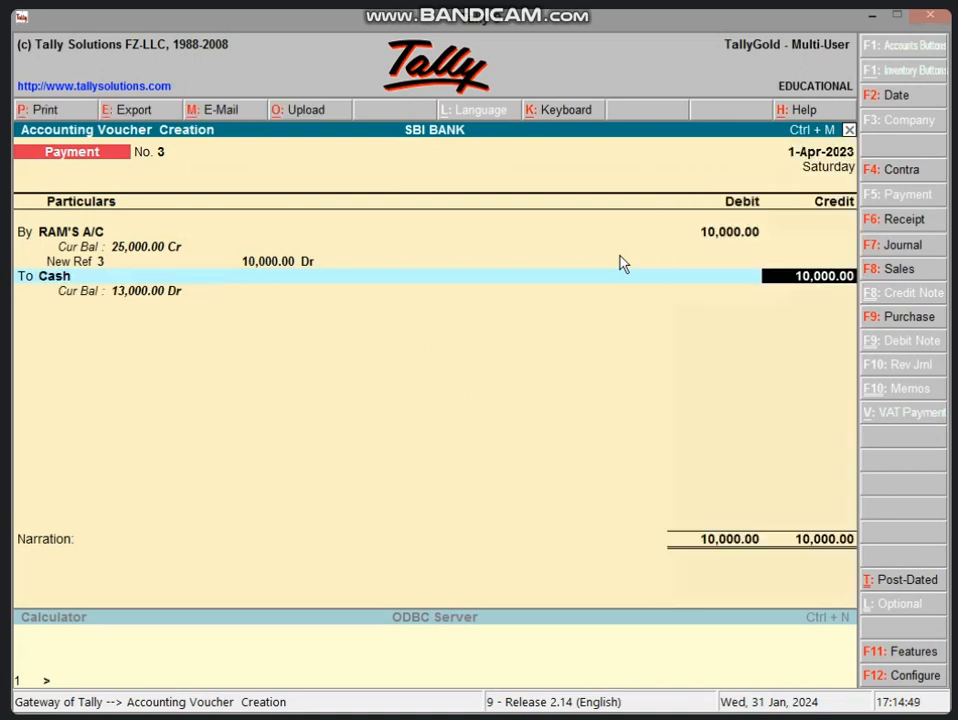
key(Return)
key(Return)
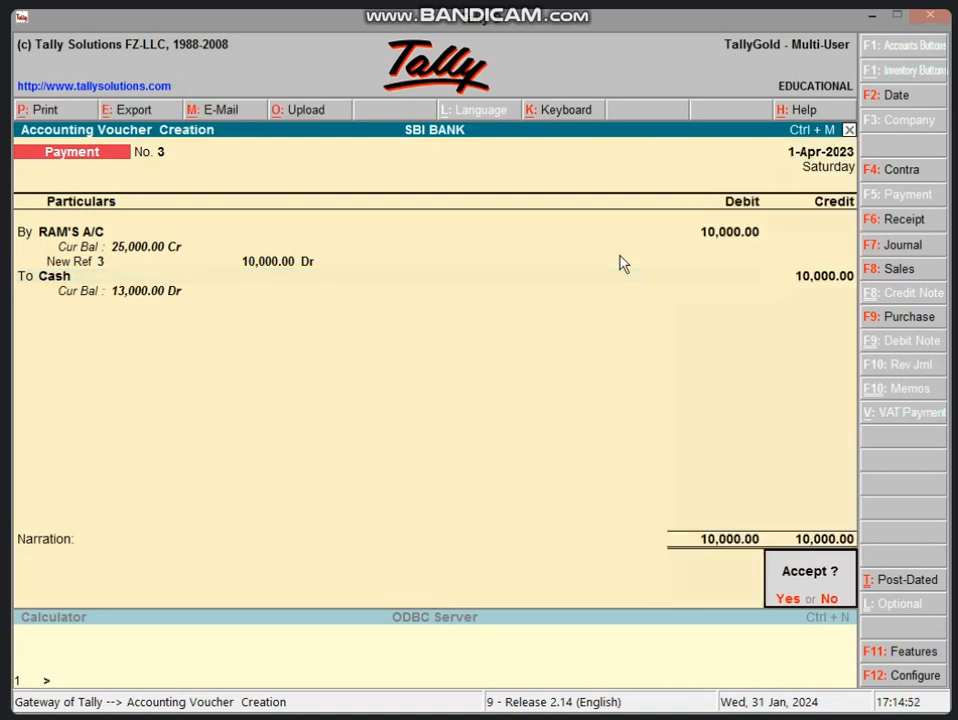
key(Return)
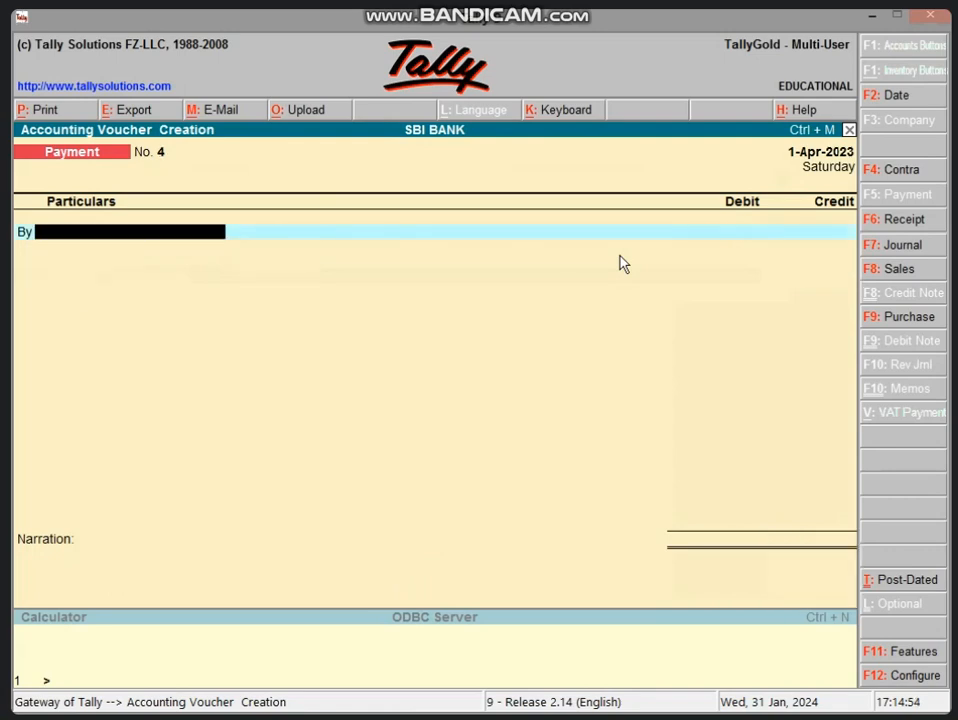
key(Escape)
key(Return)
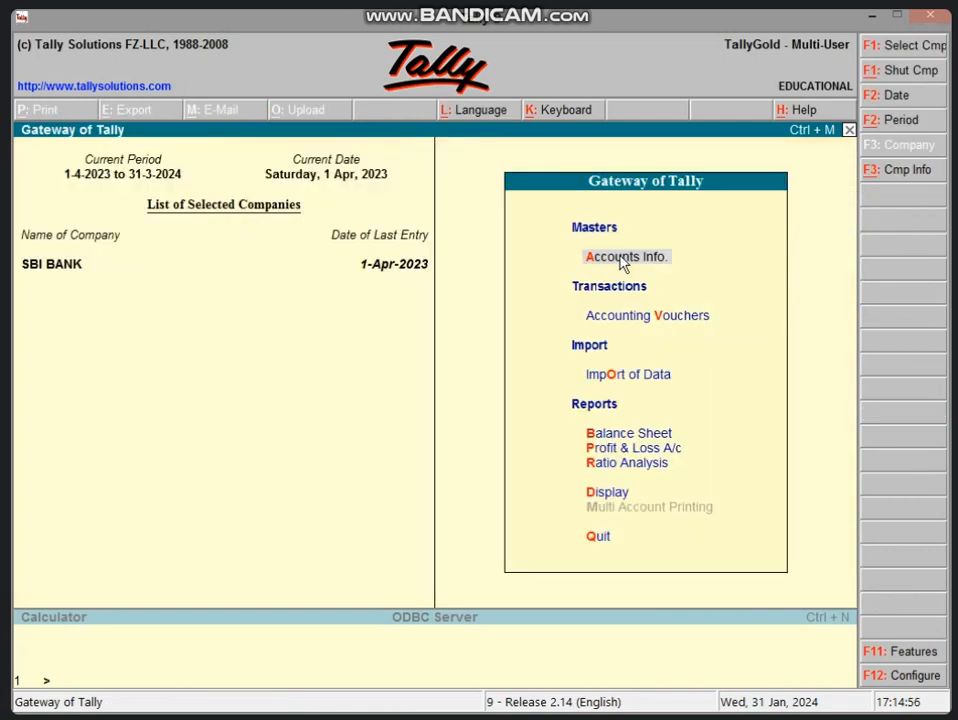
key(b)
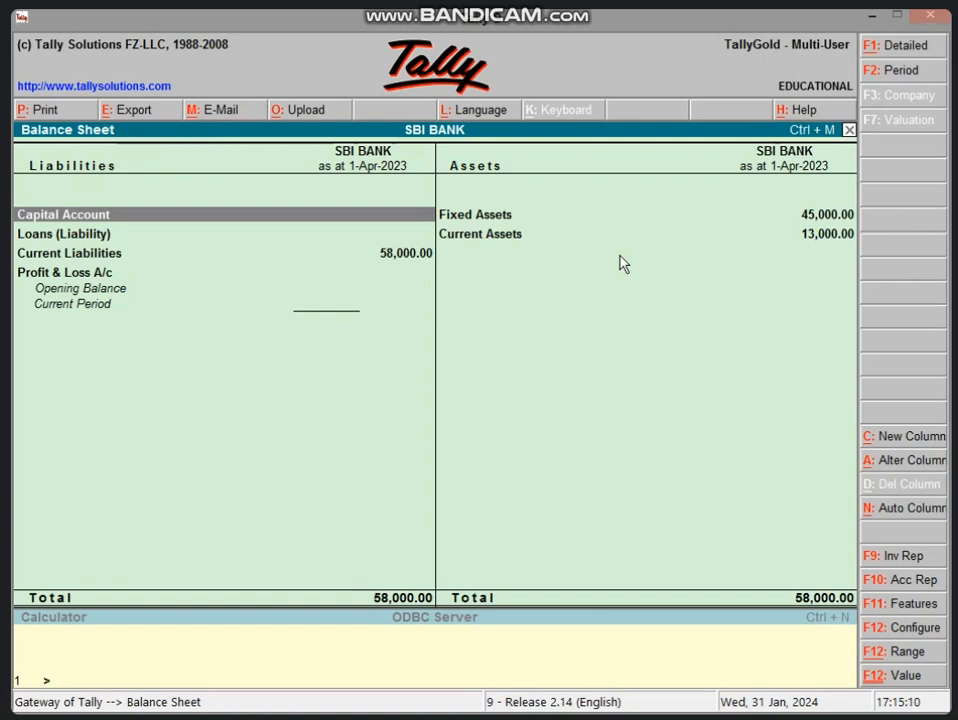
key(Escape)
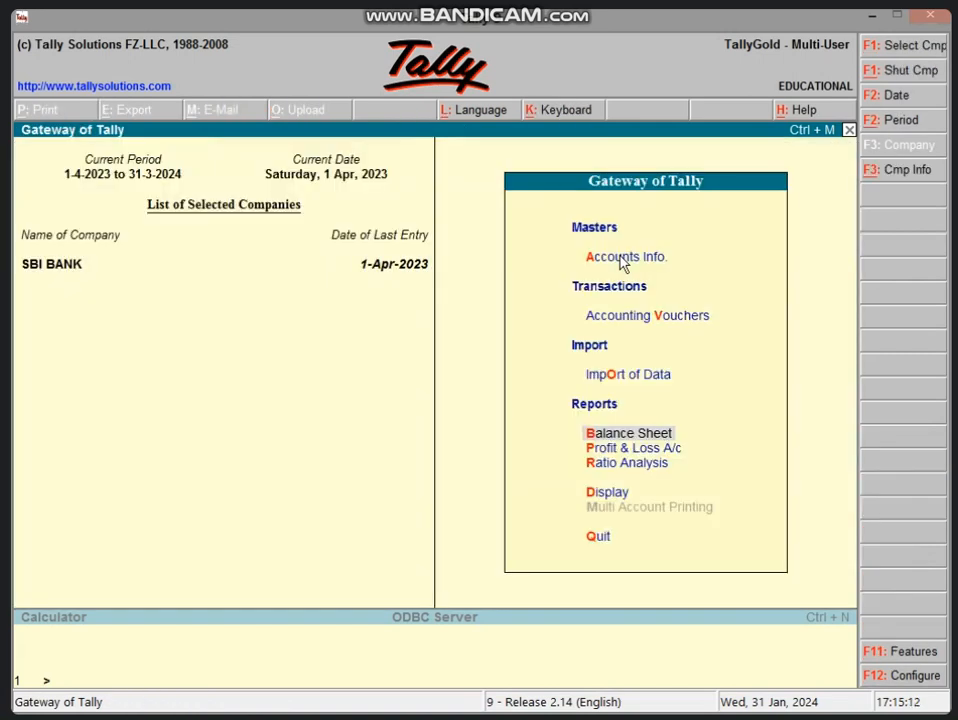